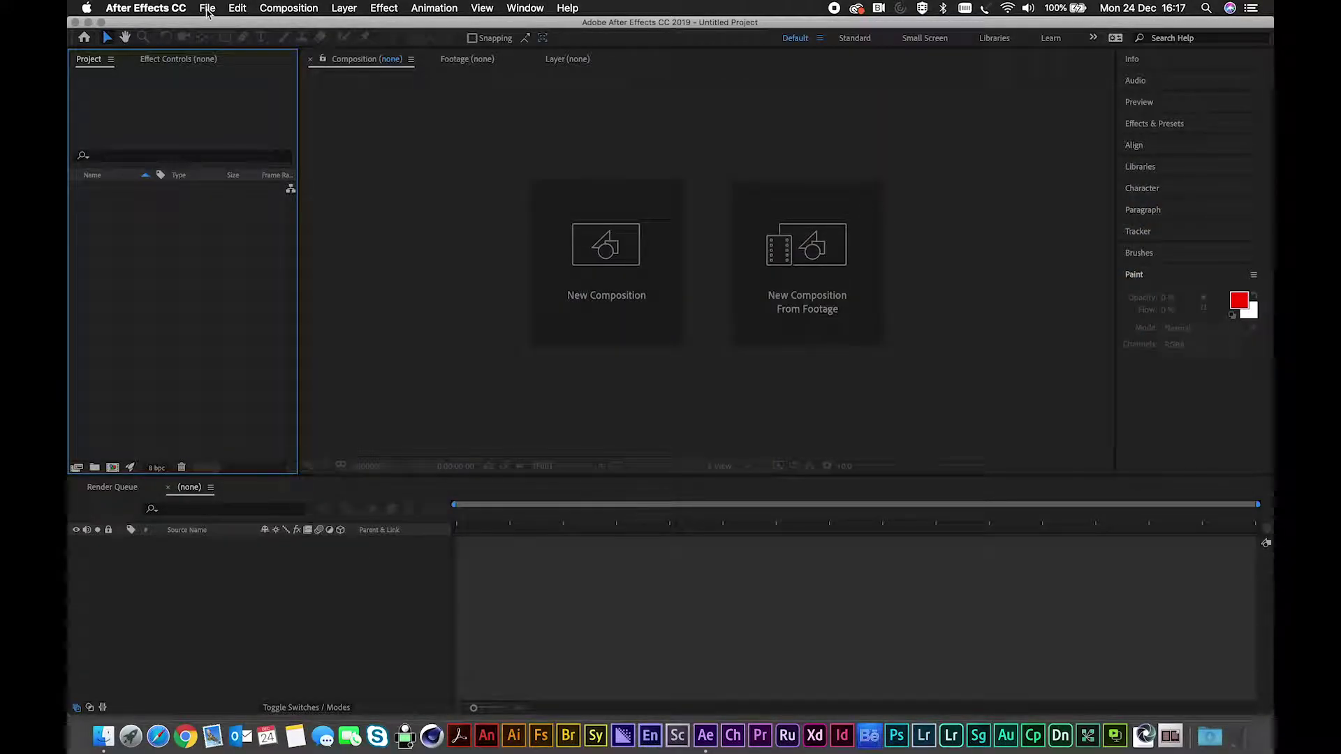
Step: Import the video 20181108_102749A.mp4 from the Desktop as footage, with a composition created for it
{"action": "left_click", "coordinate": [207, 8]}
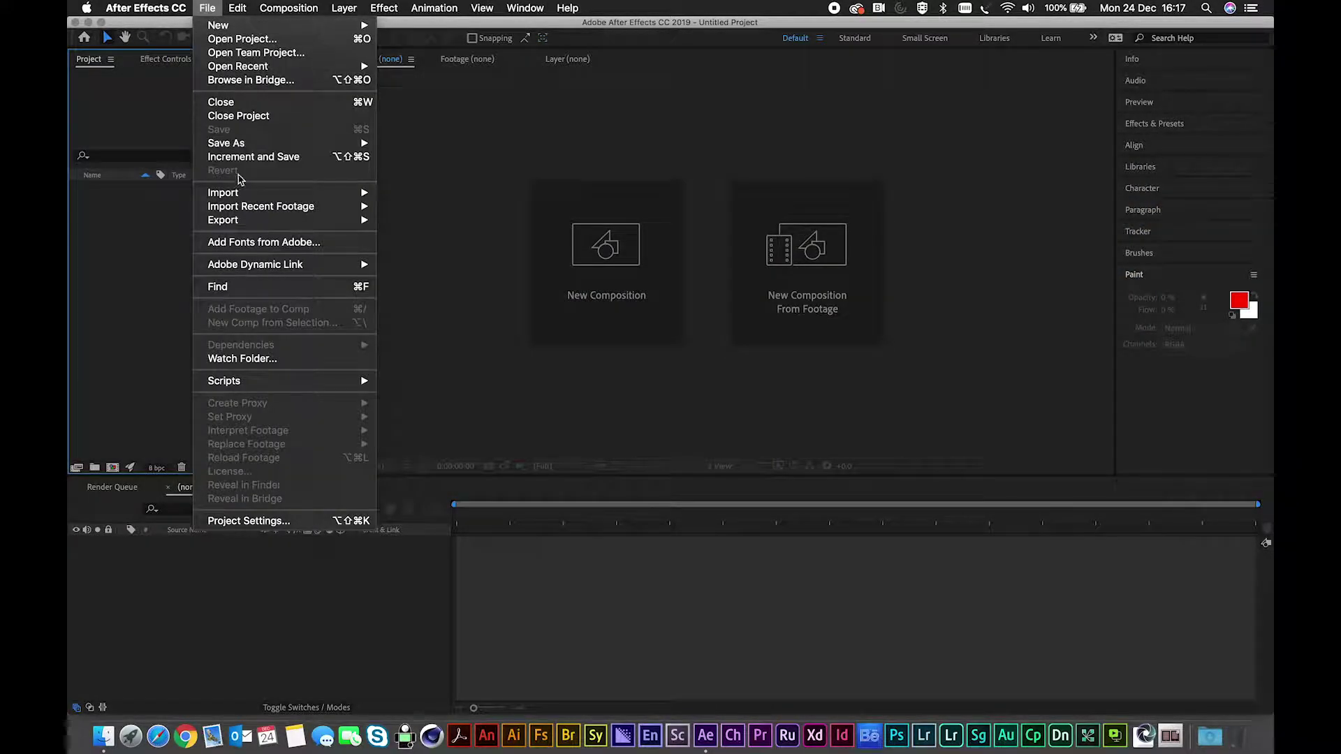
{"action": "mouse_move", "coordinate": [252, 194]}
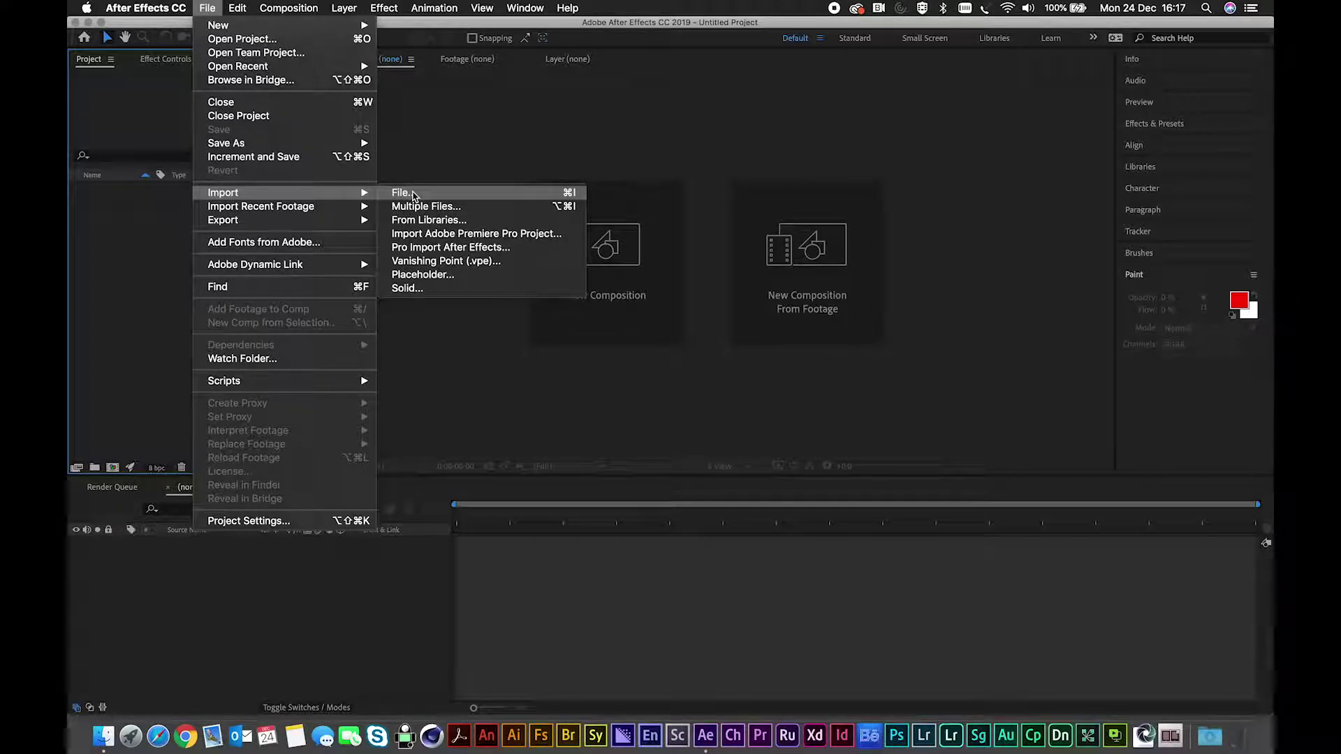
{"action": "left_click", "coordinate": [413, 195]}
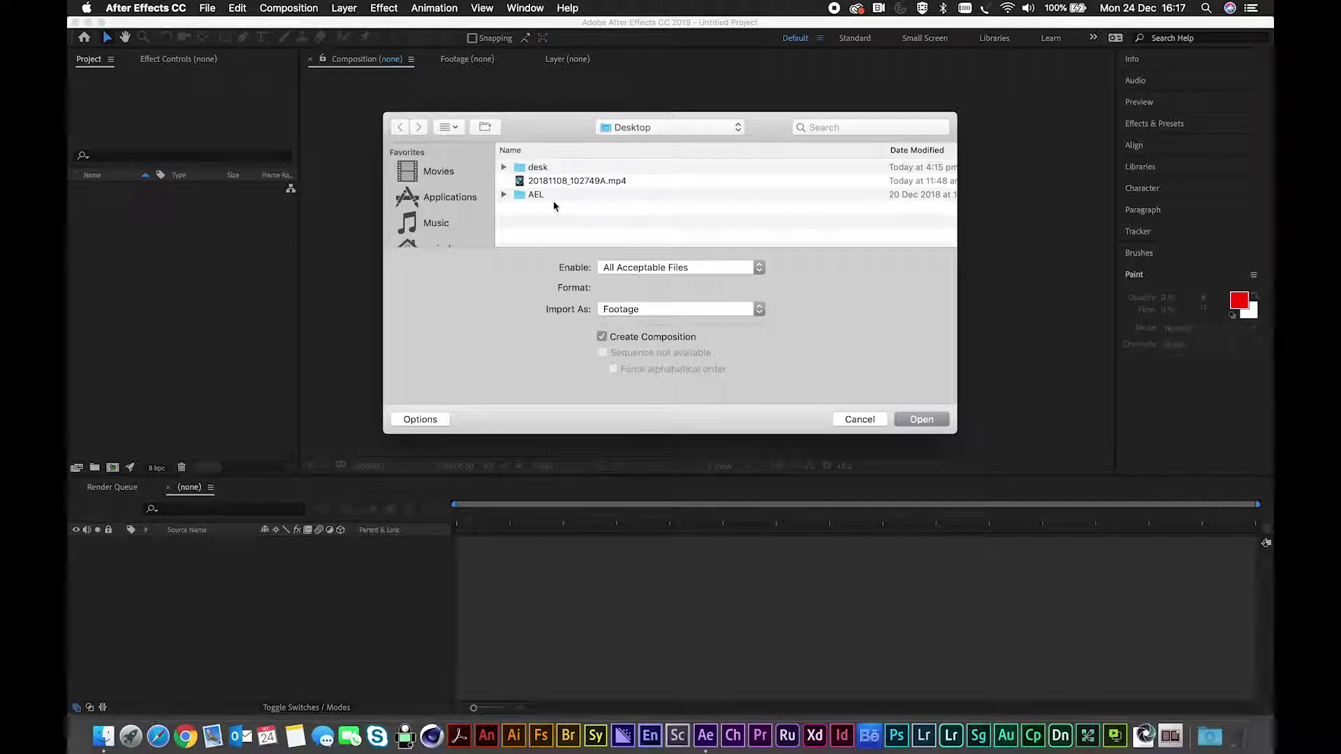
{"action": "left_click", "coordinate": [558, 181]}
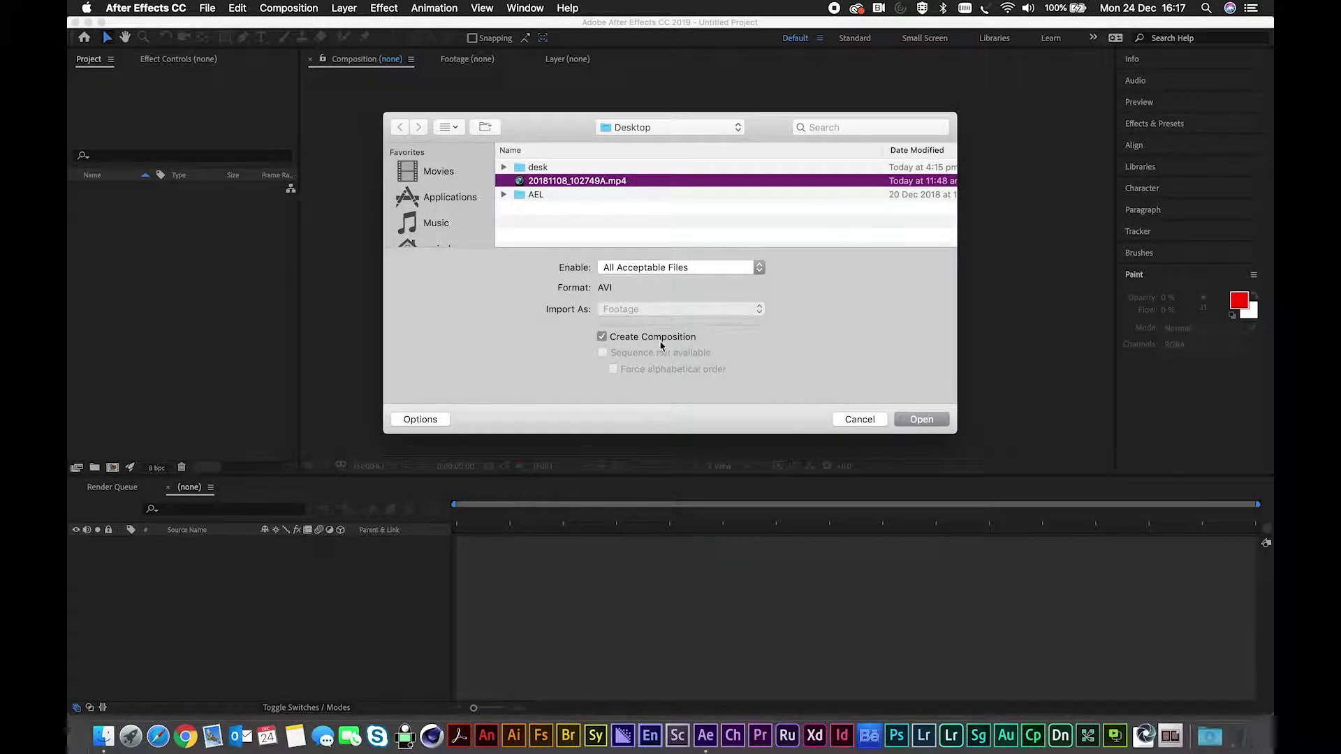
{"action": "left_click", "coordinate": [924, 423]}
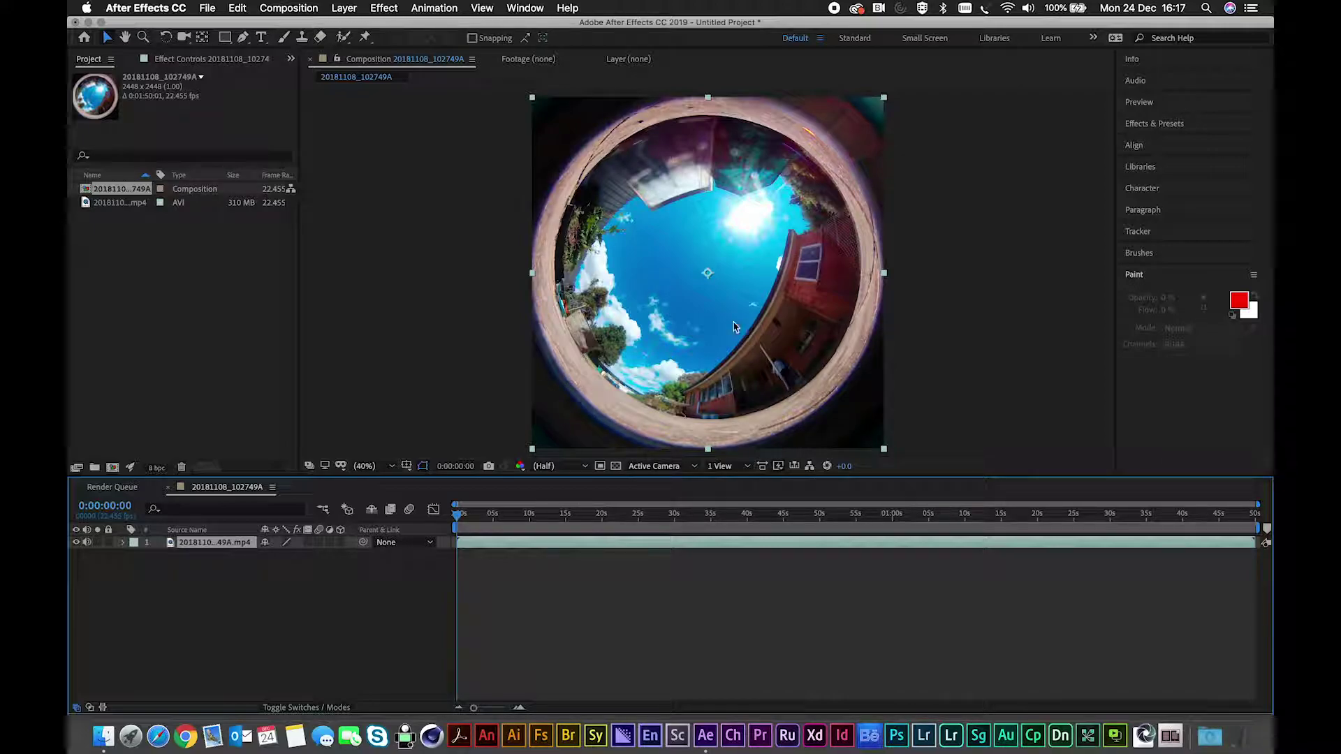
Step: Apply the Polar Coordinates distortion to the video layer, with 100% interpolation and Polar to Rect conversion
{"action": "left_click", "coordinate": [383, 8]}
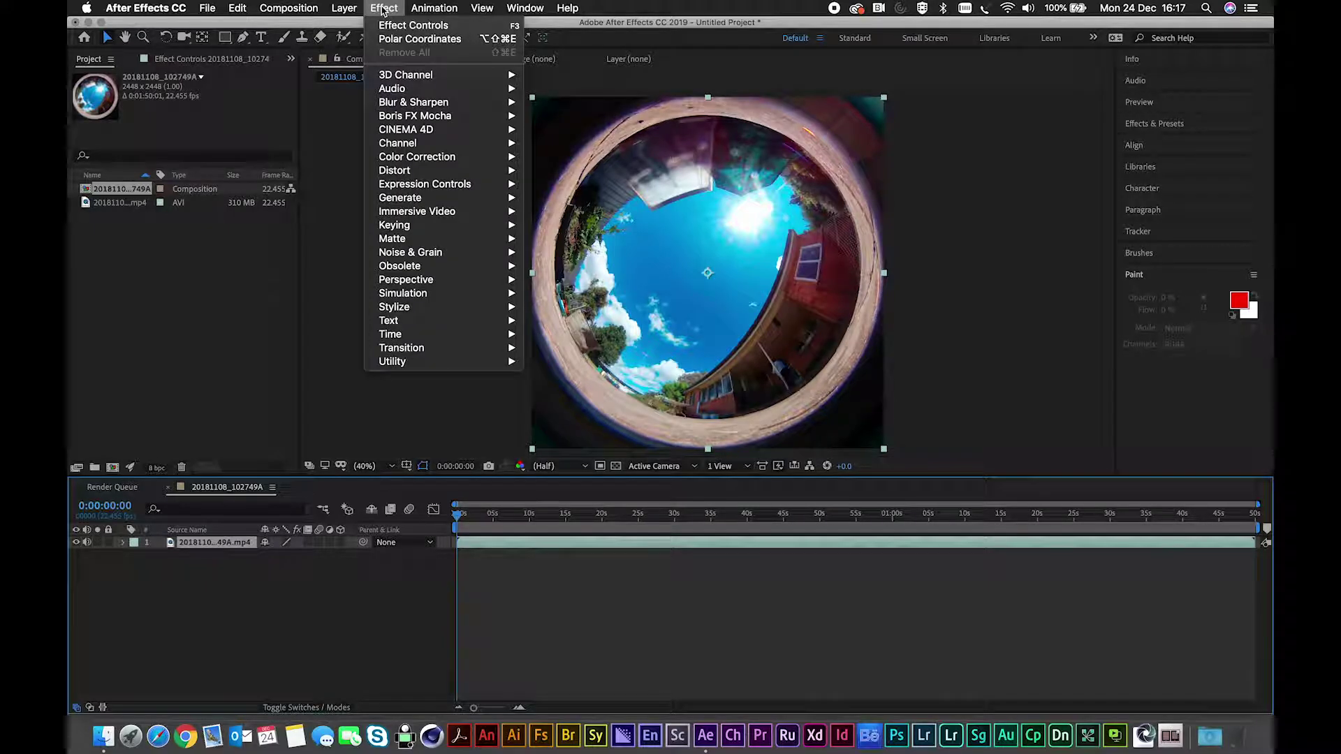
{"action": "mouse_move", "coordinate": [420, 174]}
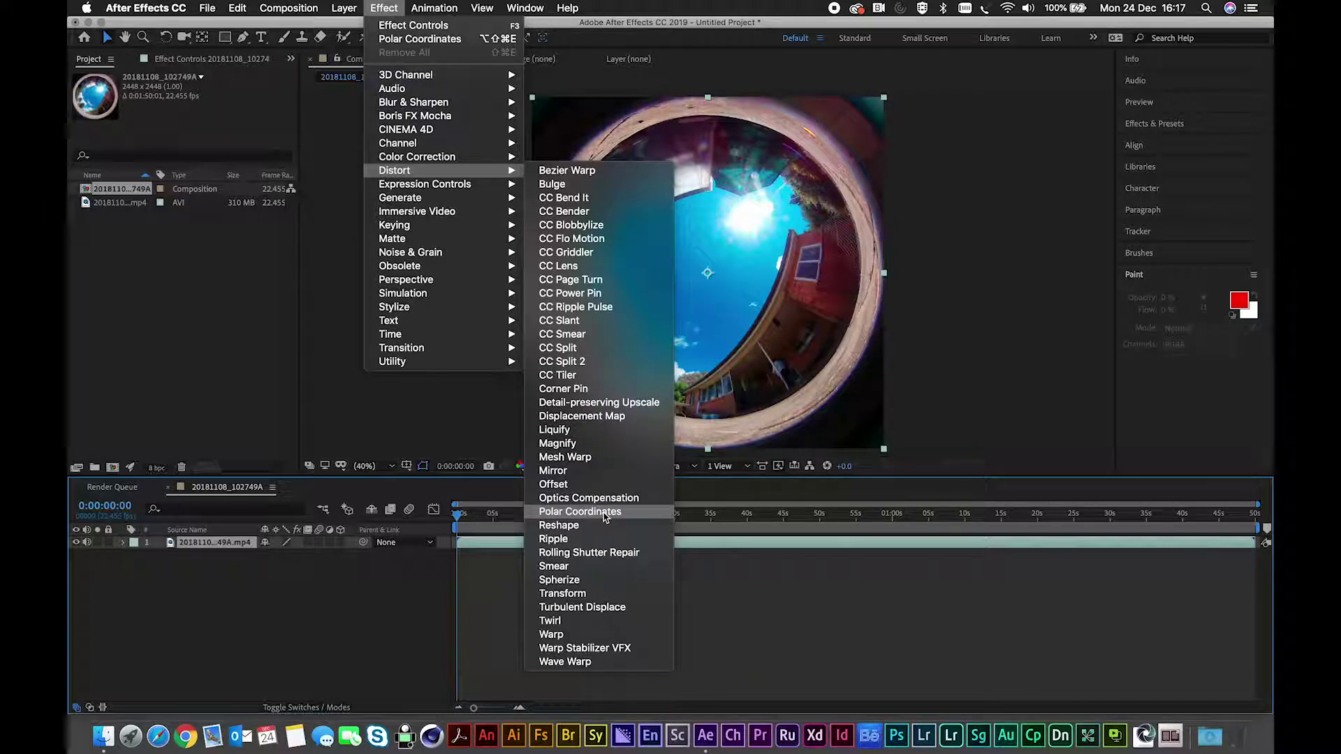
{"action": "left_click", "coordinate": [580, 513]}
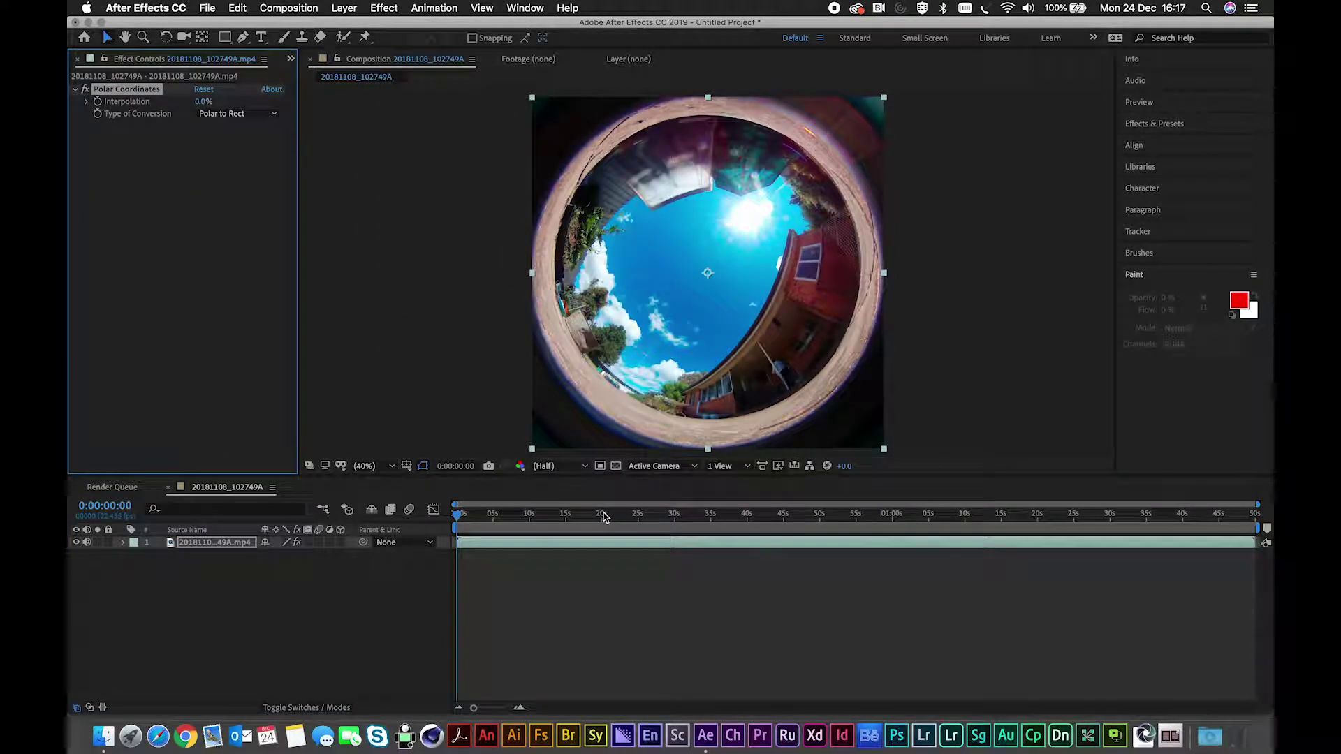
{"action": "left_click", "coordinate": [203, 103]}
{"action": "type", "text": "1"}
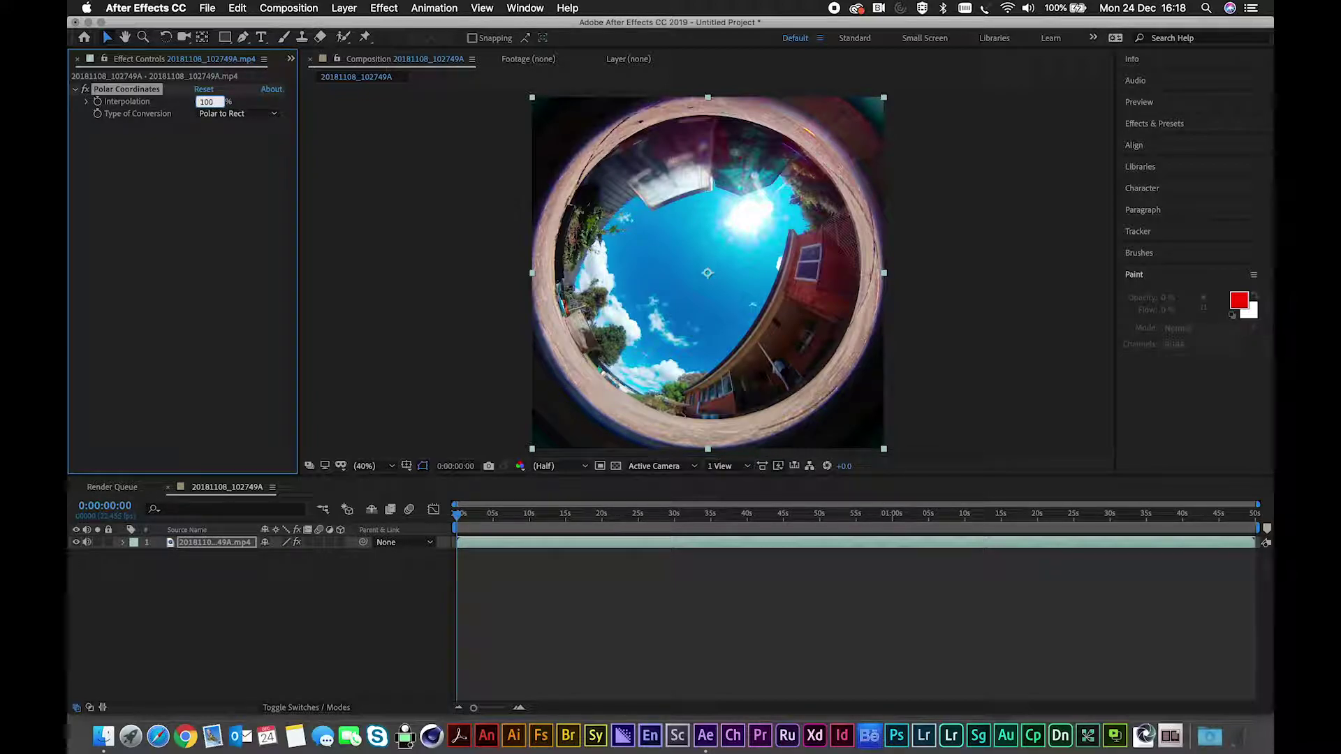
{"action": "type", "text": "00"}
{"action": "left_click", "coordinate": [222, 115]}
{"action": "left_click", "coordinate": [225, 120]}
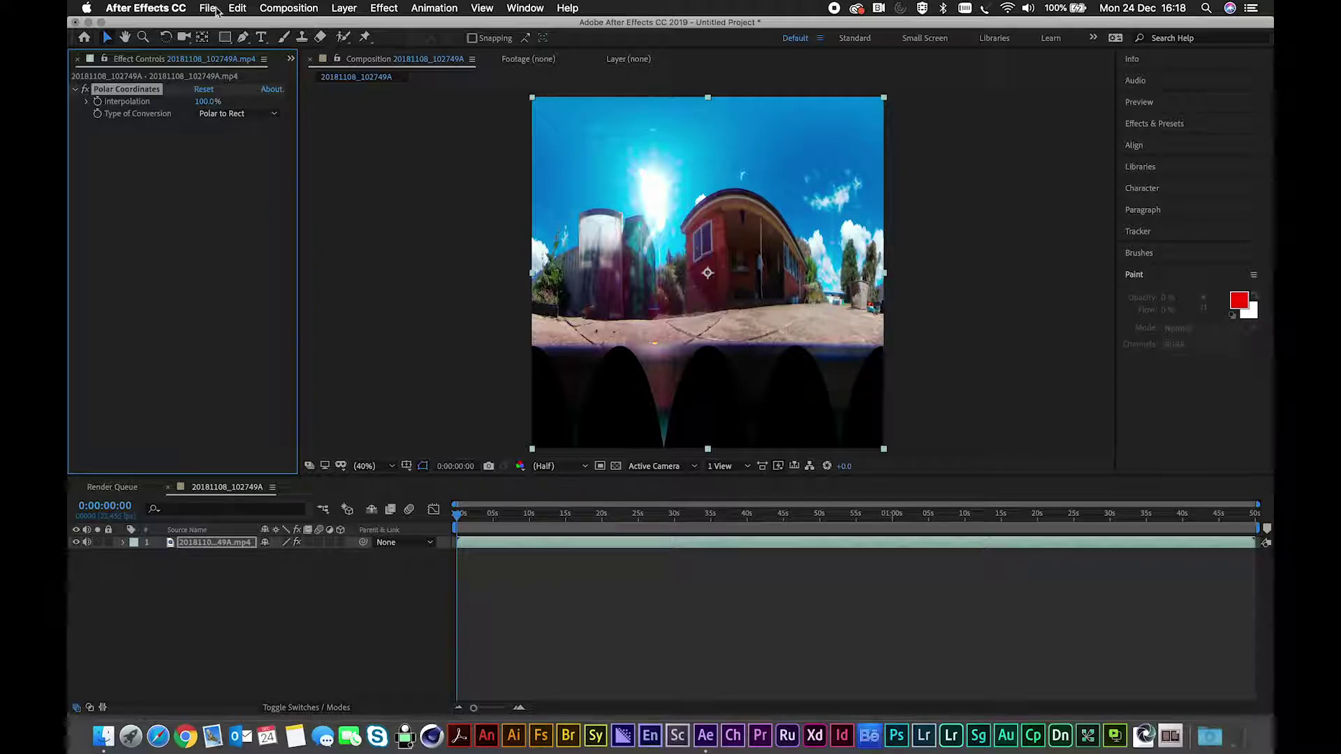
Step: Try doubling the composition width to 2448*2 with the aspect ratio locked, and undo the settings change
{"action": "left_click", "coordinate": [301, 8]}
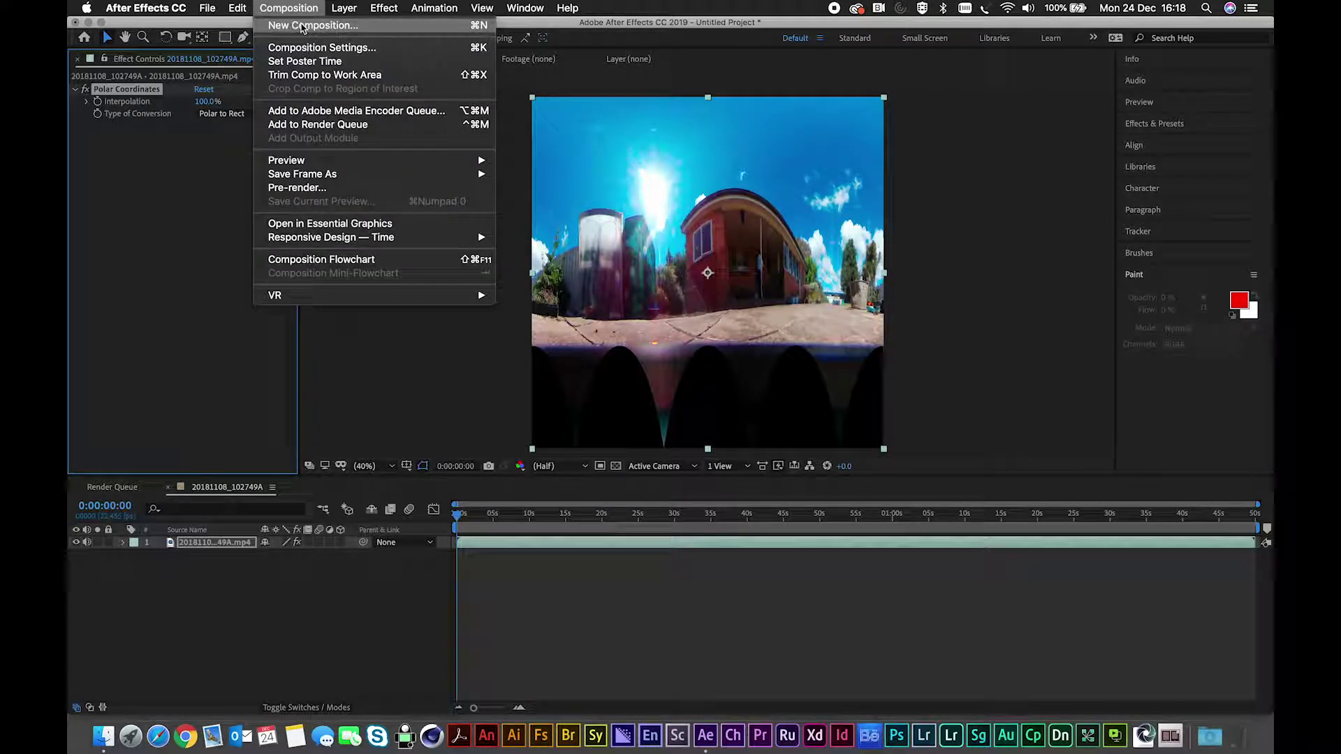
{"action": "left_click", "coordinate": [308, 49]}
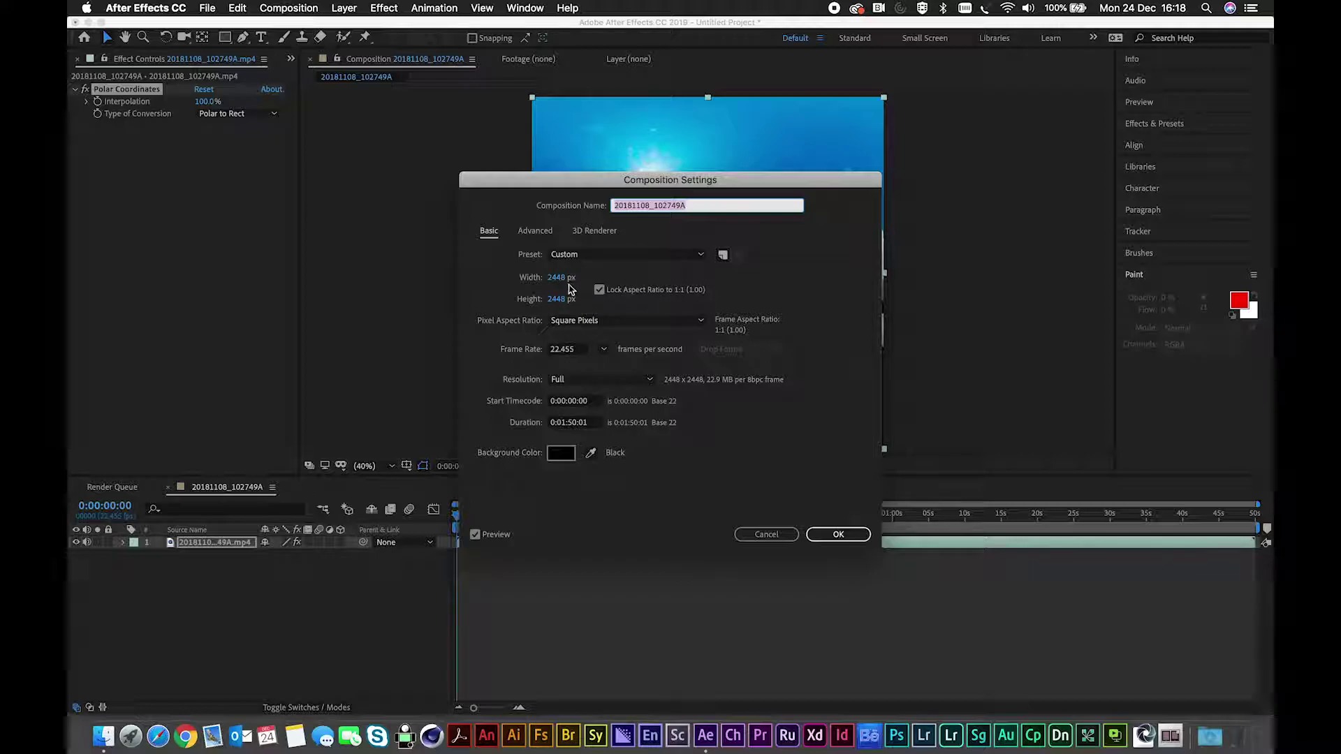
{"action": "left_click", "coordinate": [561, 278]}
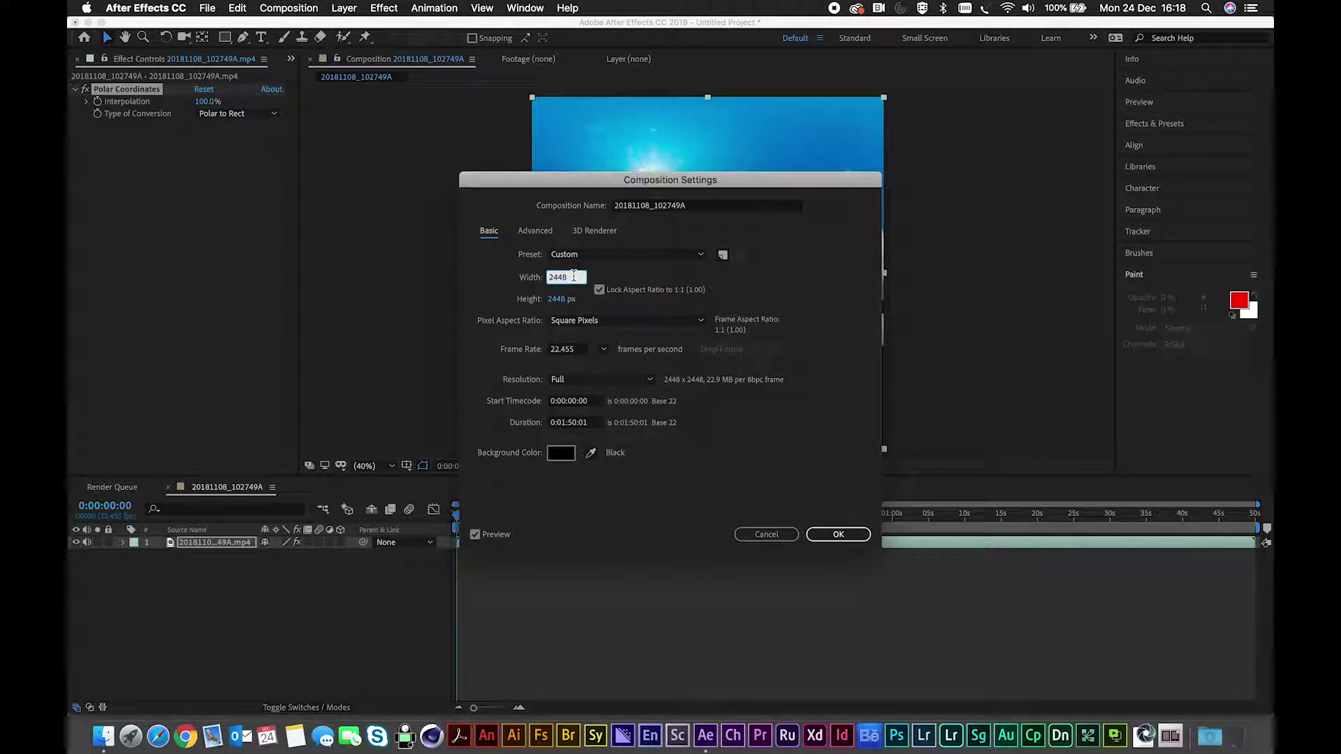
{"action": "type", "text": "*2"}
{"action": "key", "text": "Return"}
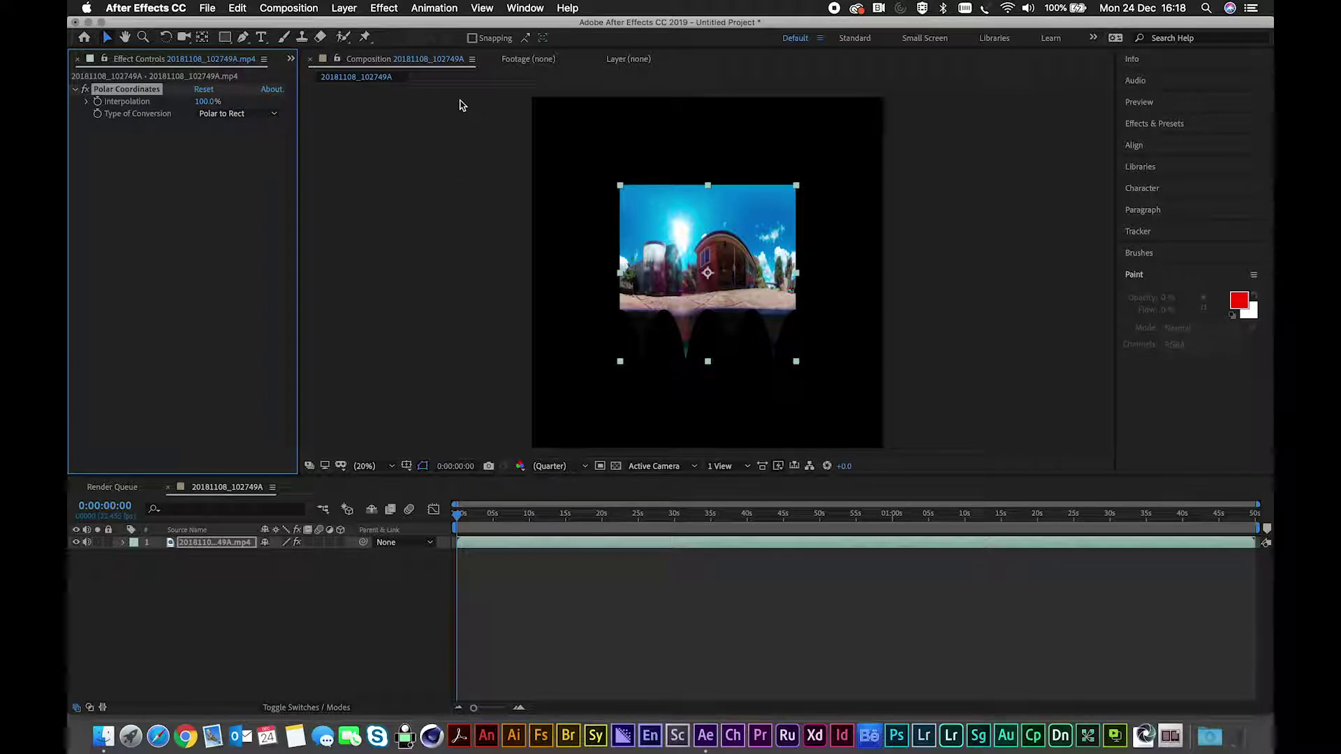
{"action": "left_click", "coordinate": [237, 9]}
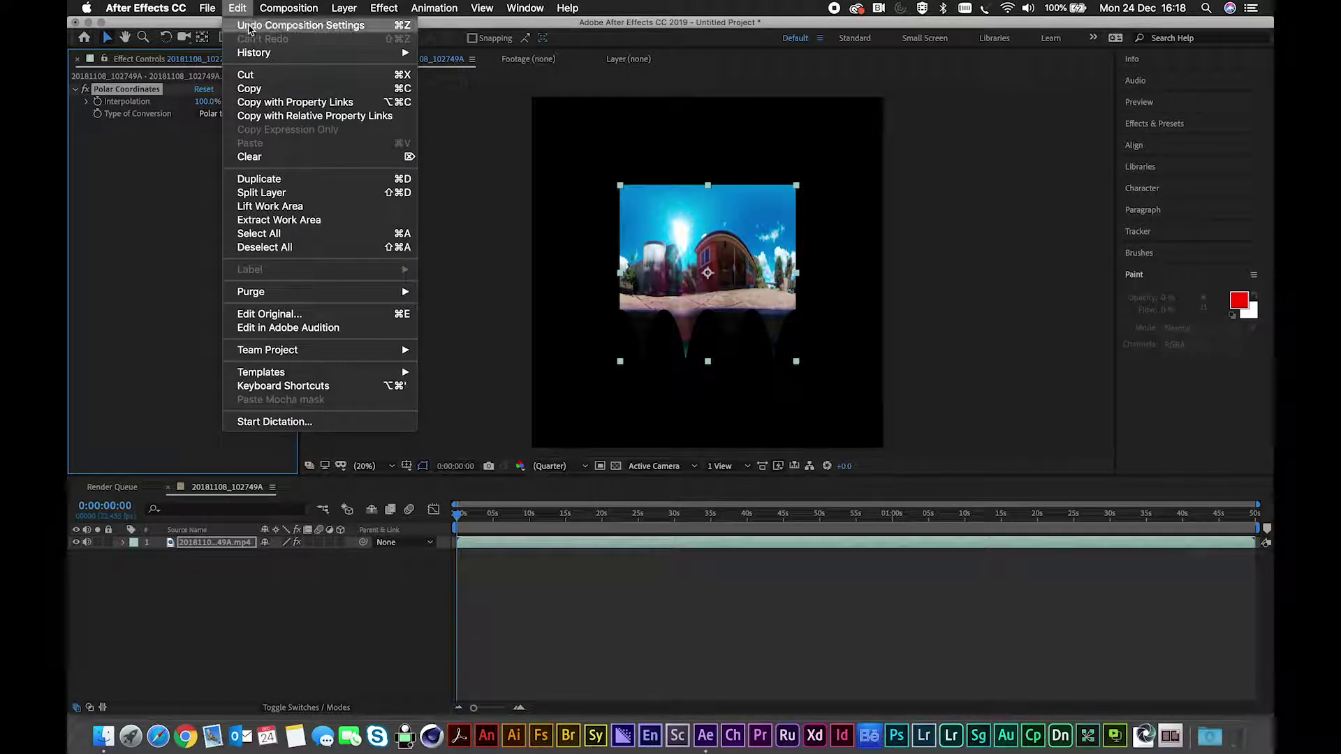
{"action": "left_click", "coordinate": [263, 23]}
Step: Unlock the composition's aspect ratio and double only its width to 2448*2 px
{"action": "left_click", "coordinate": [292, 9]}
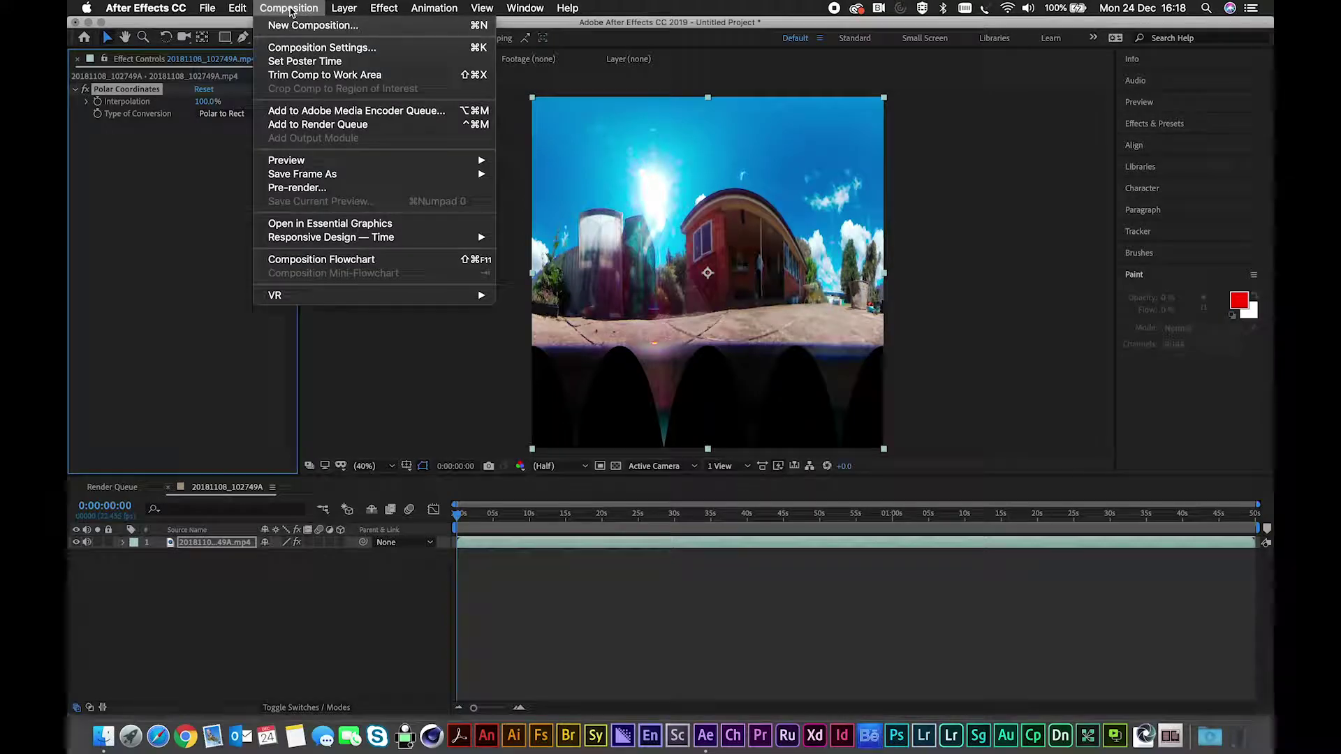
{"action": "left_click", "coordinate": [295, 49]}
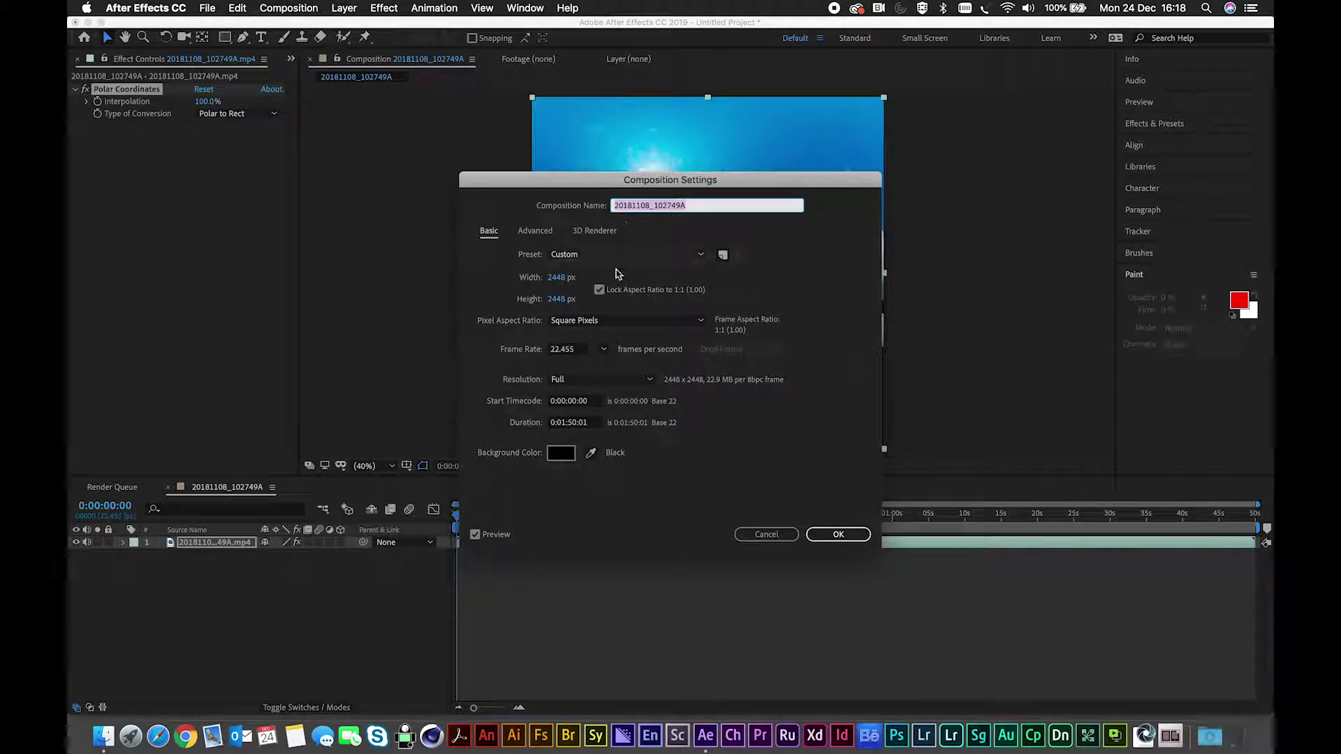
{"action": "left_click", "coordinate": [599, 290]}
{"action": "left_click", "coordinate": [561, 278]}
{"action": "key", "text": "Right"}
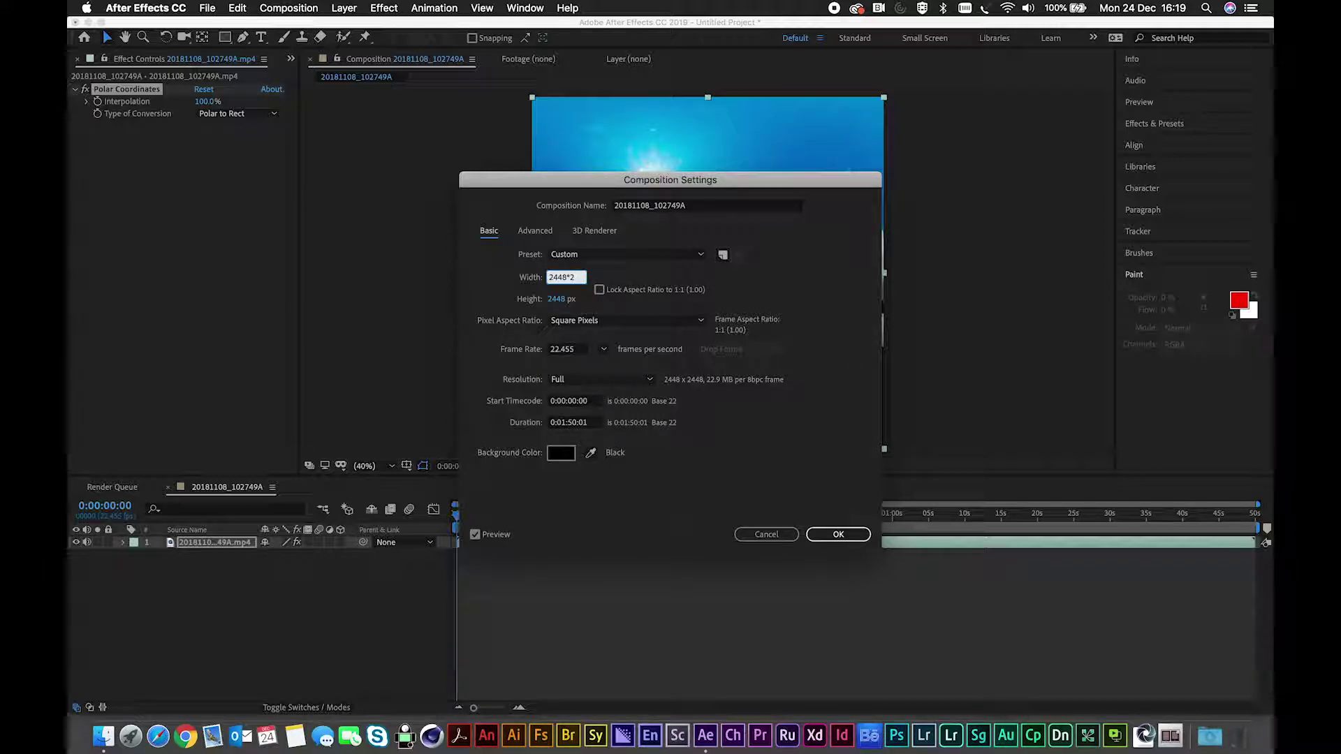
{"action": "key", "text": "Return"}
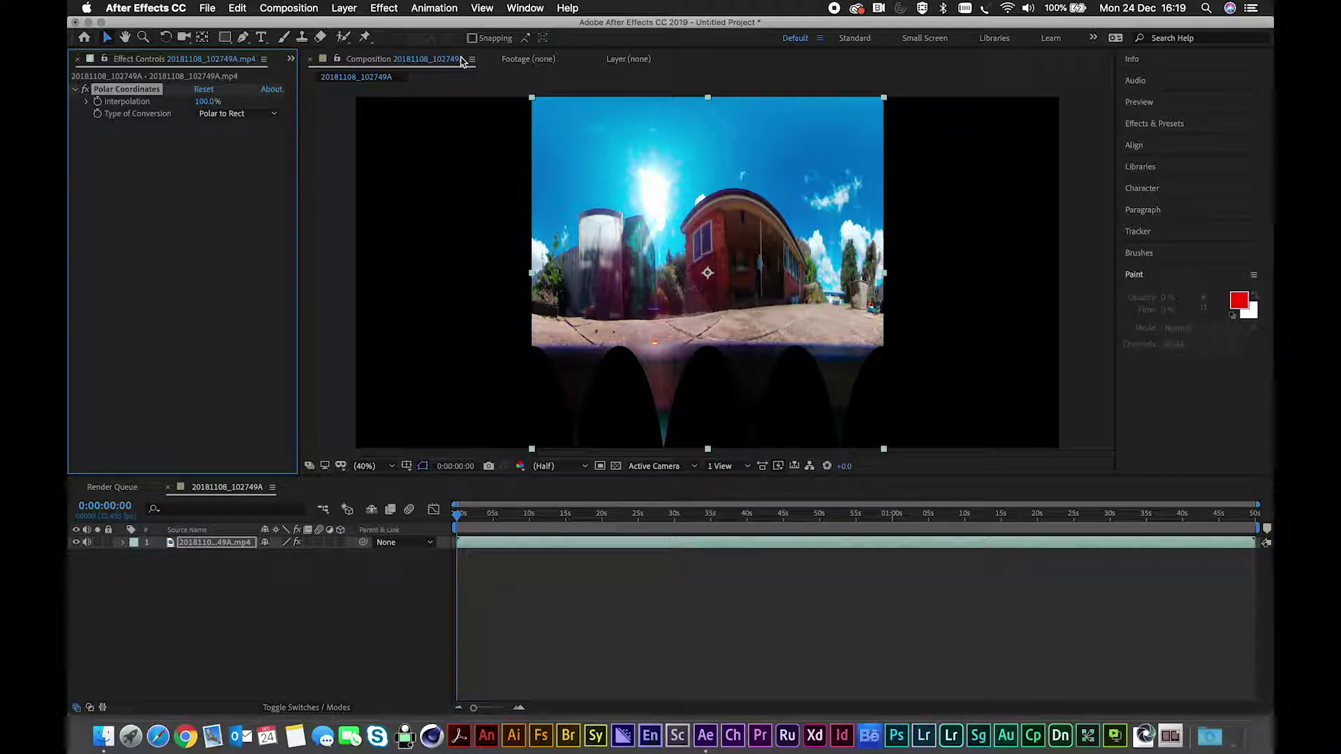
Step: Stretch the video layer to fit the composition and flip it horizontally
{"action": "left_click", "coordinate": [343, 8]}
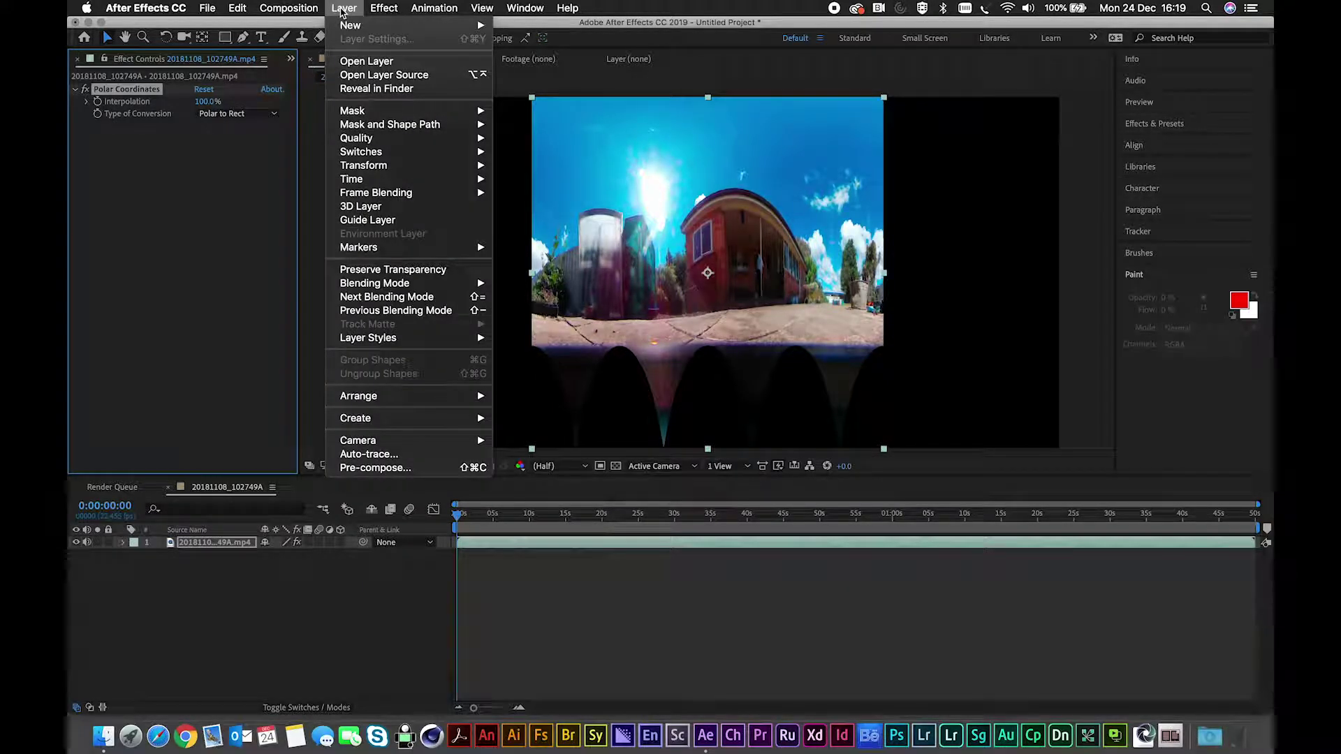
{"action": "mouse_move", "coordinate": [385, 168]}
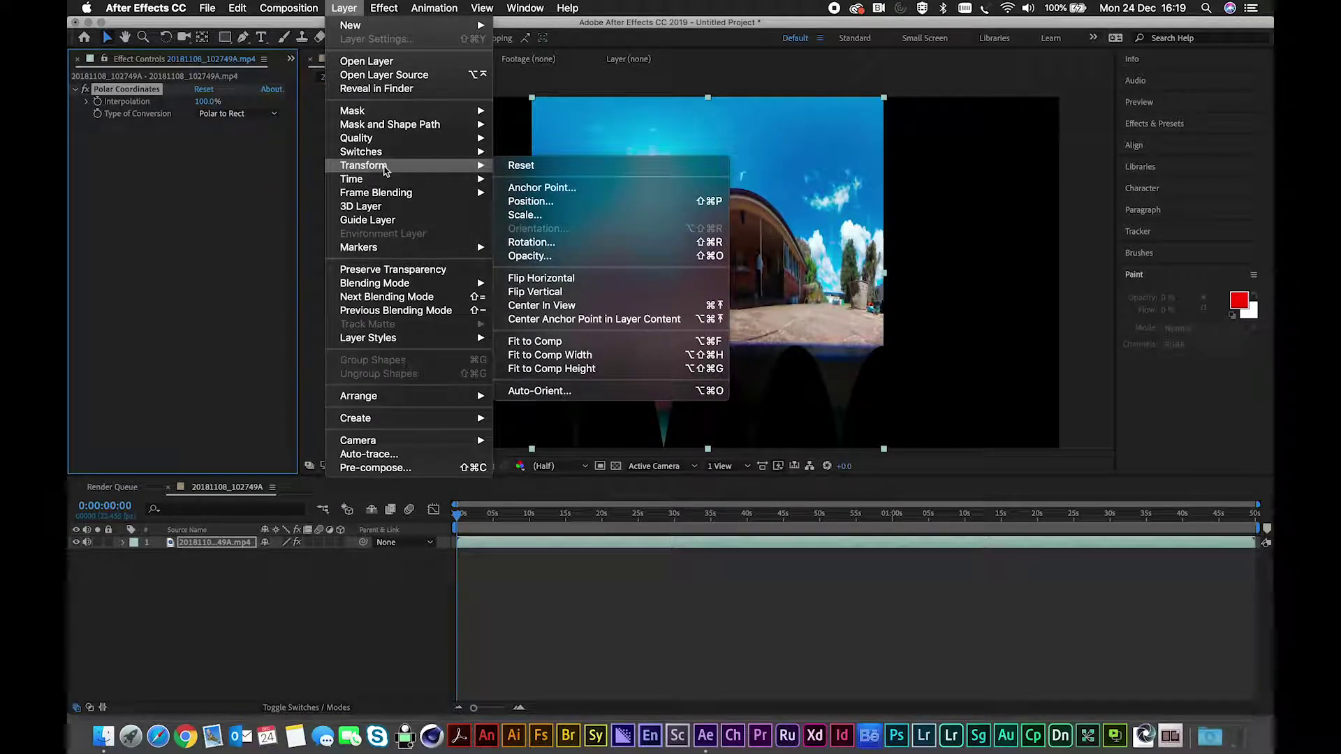
{"action": "left_click", "coordinate": [564, 343]}
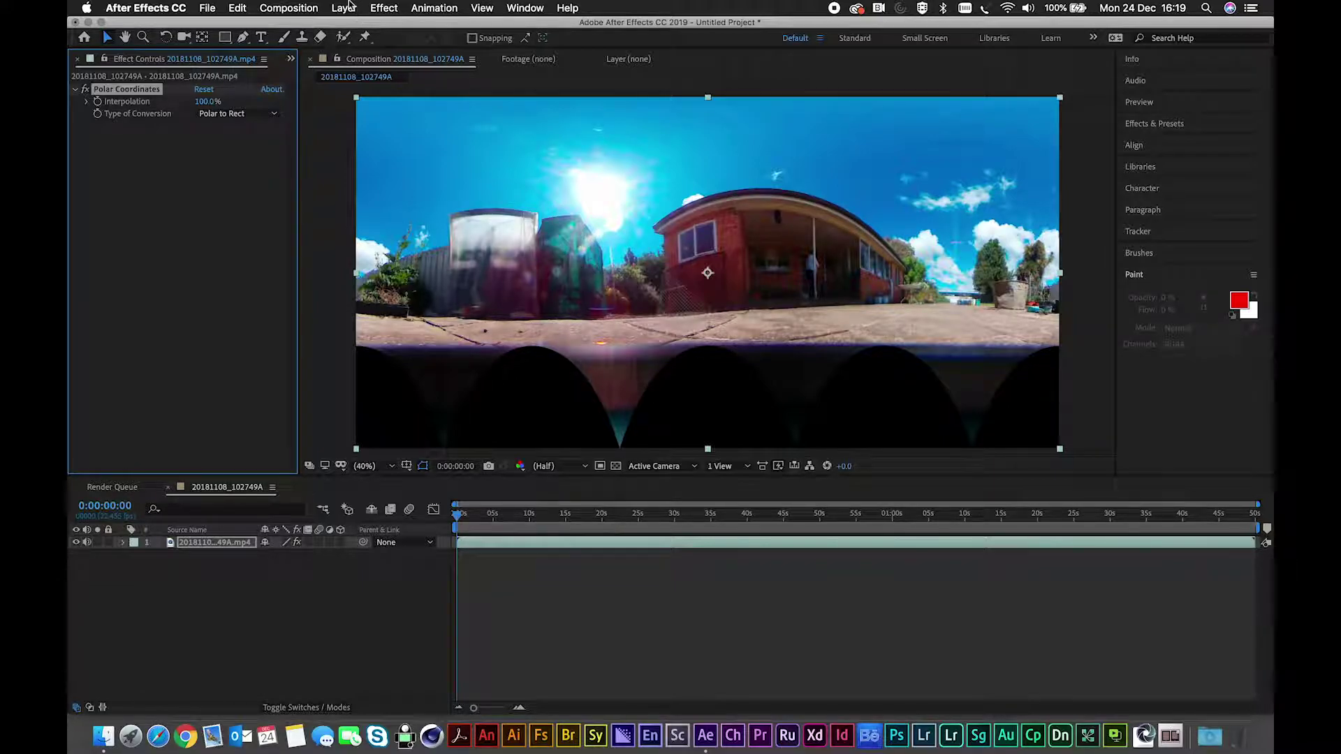
{"action": "left_click", "coordinate": [343, 8]}
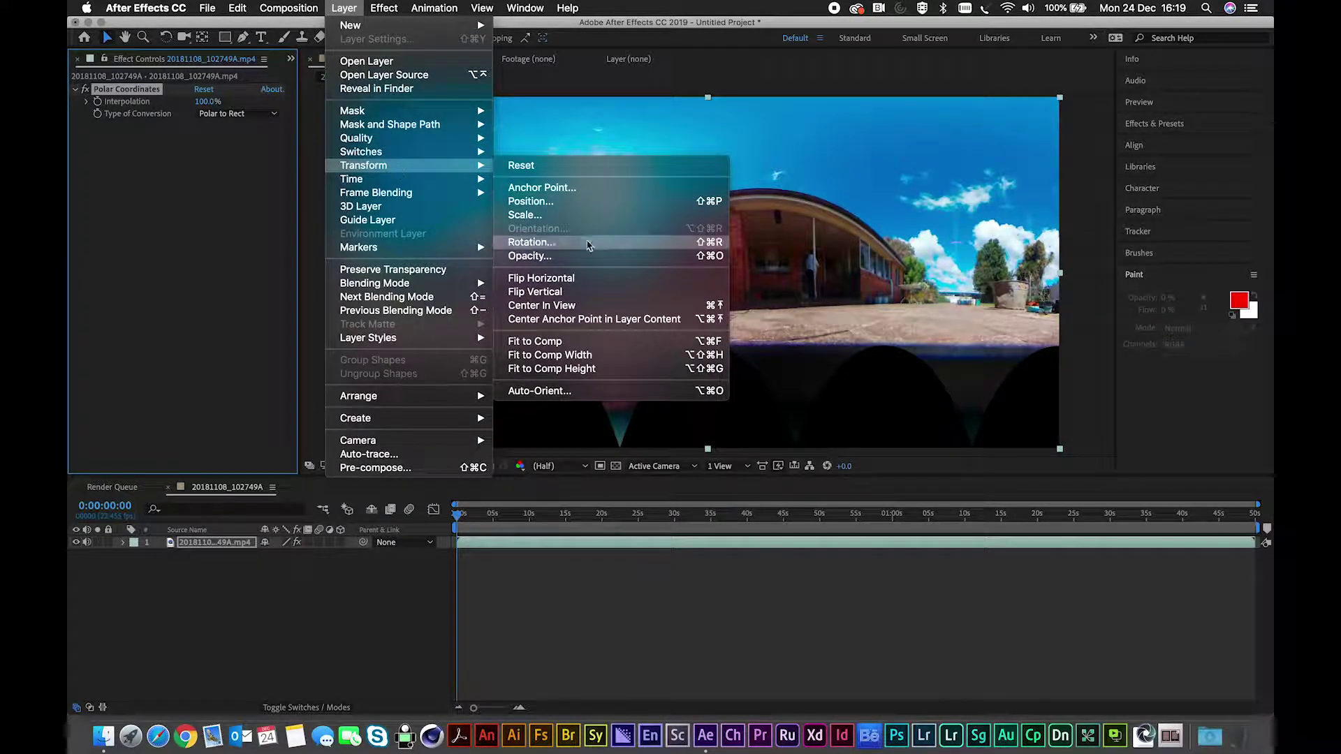
{"action": "left_click", "coordinate": [592, 279]}
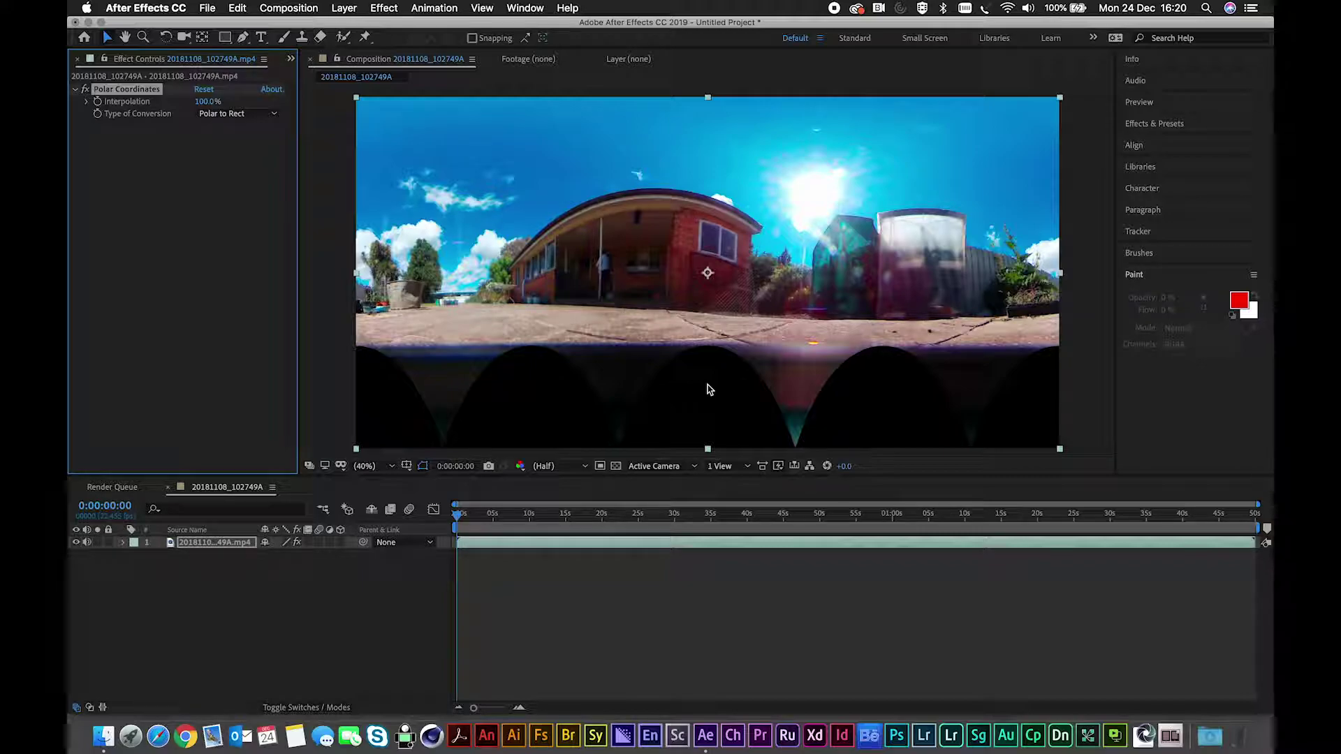
{"action": "left_click", "coordinate": [385, 7]}
{"action": "mouse_move", "coordinate": [433, 172]}
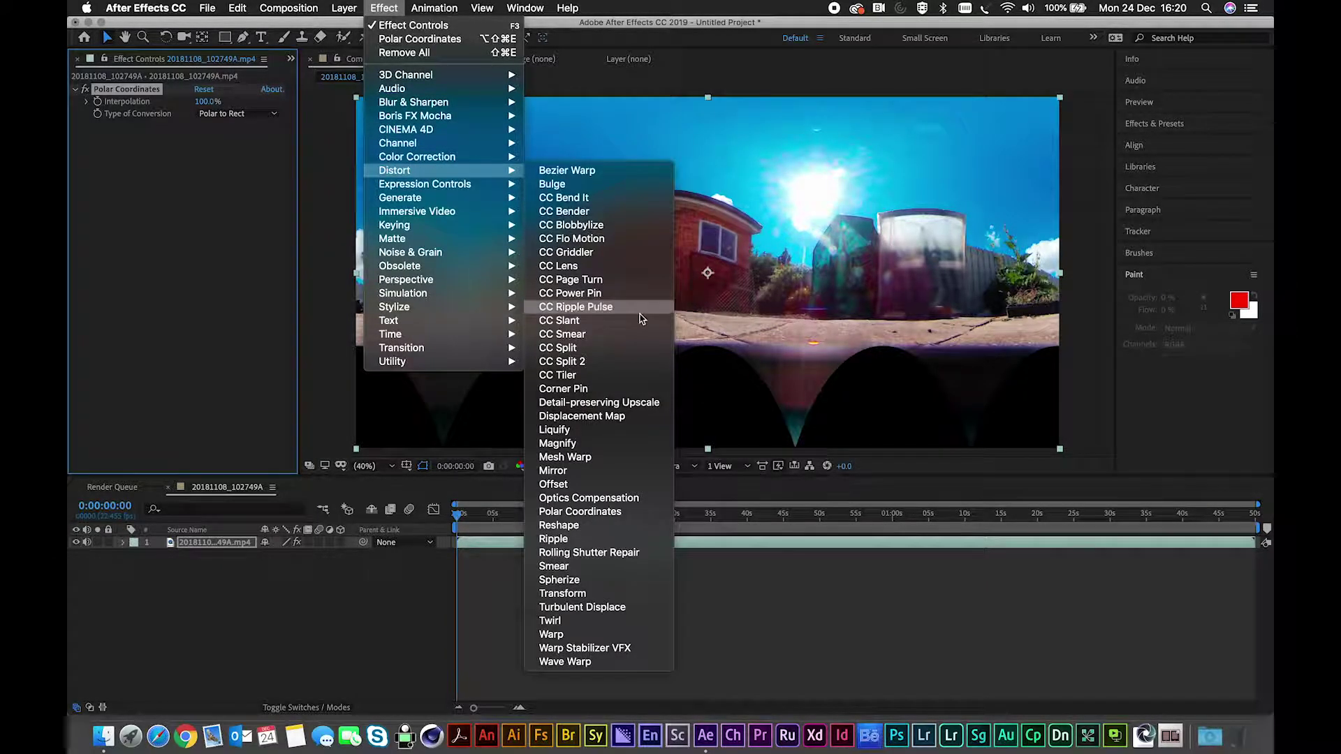
{"action": "left_click", "coordinate": [683, 77]}
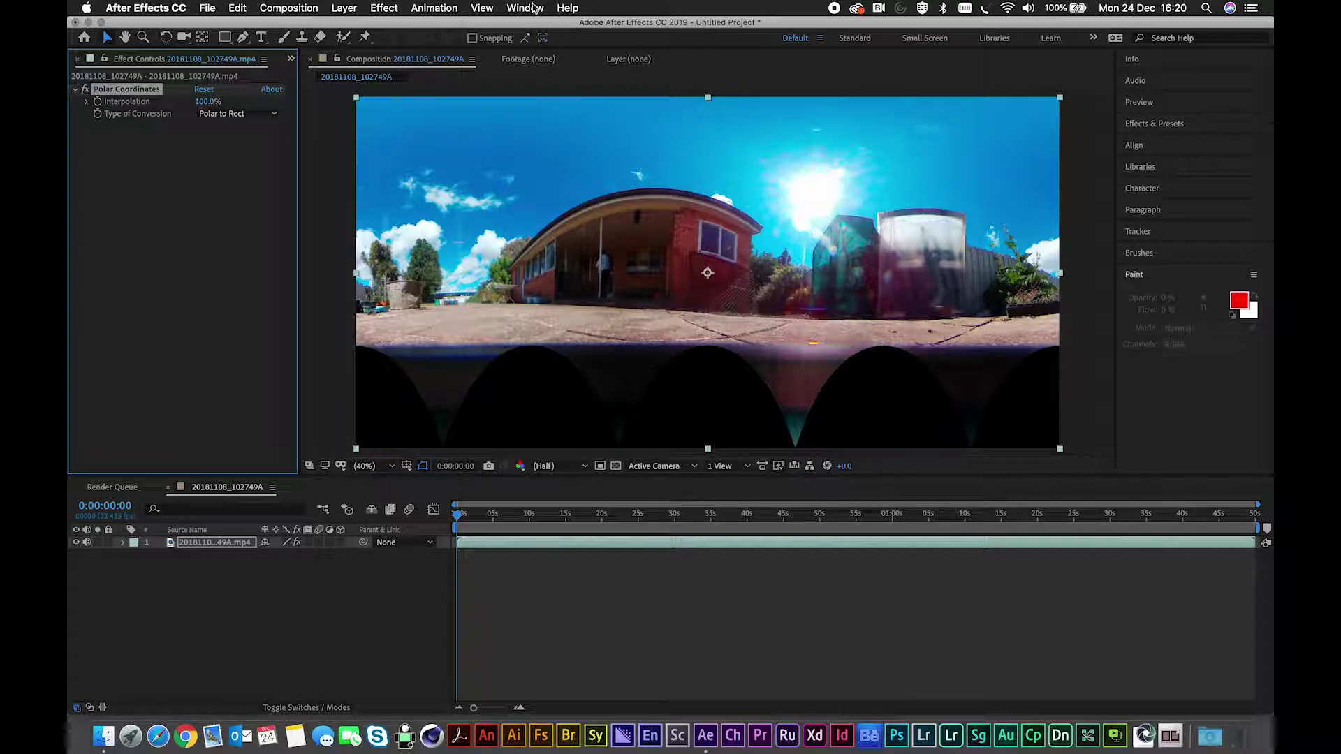
Step: Save the project to the Desktop as "eqirectangular conversion" in After Effects Project format
{"action": "left_click", "coordinate": [208, 9]}
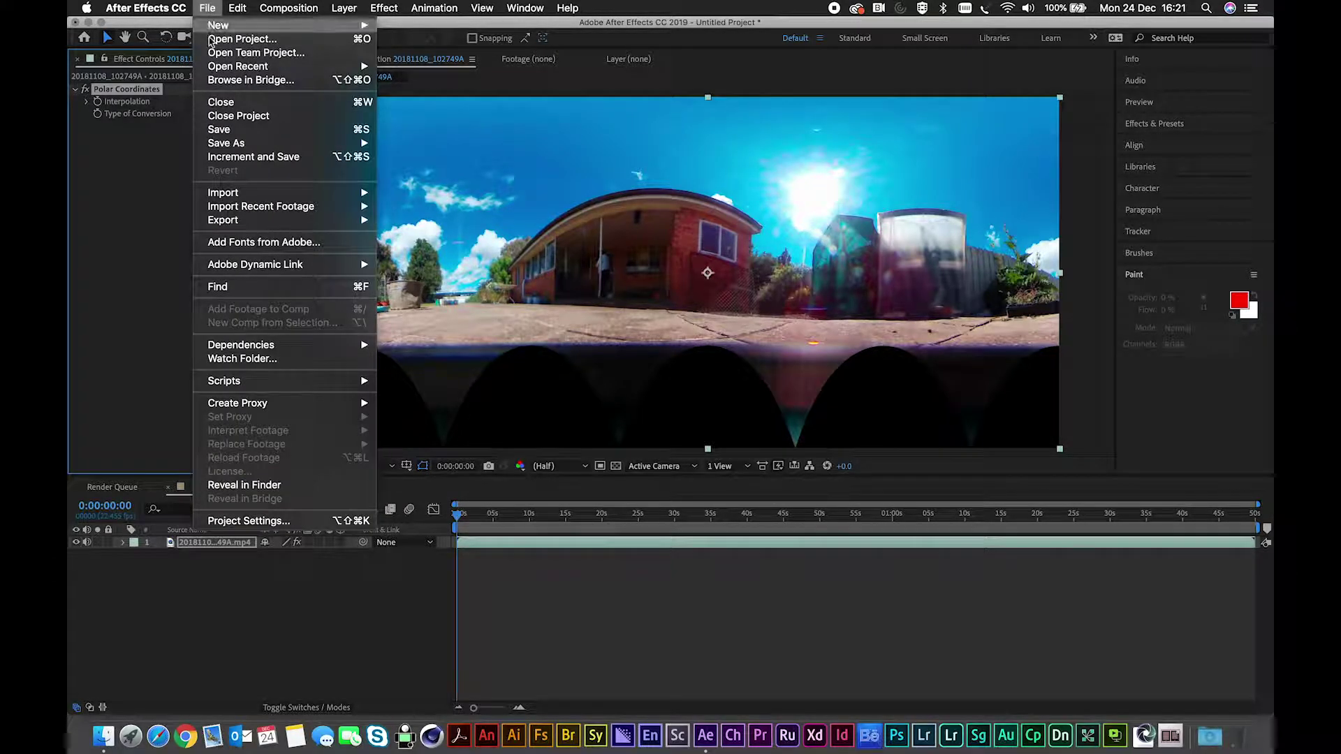
{"action": "left_click", "coordinate": [231, 130]}
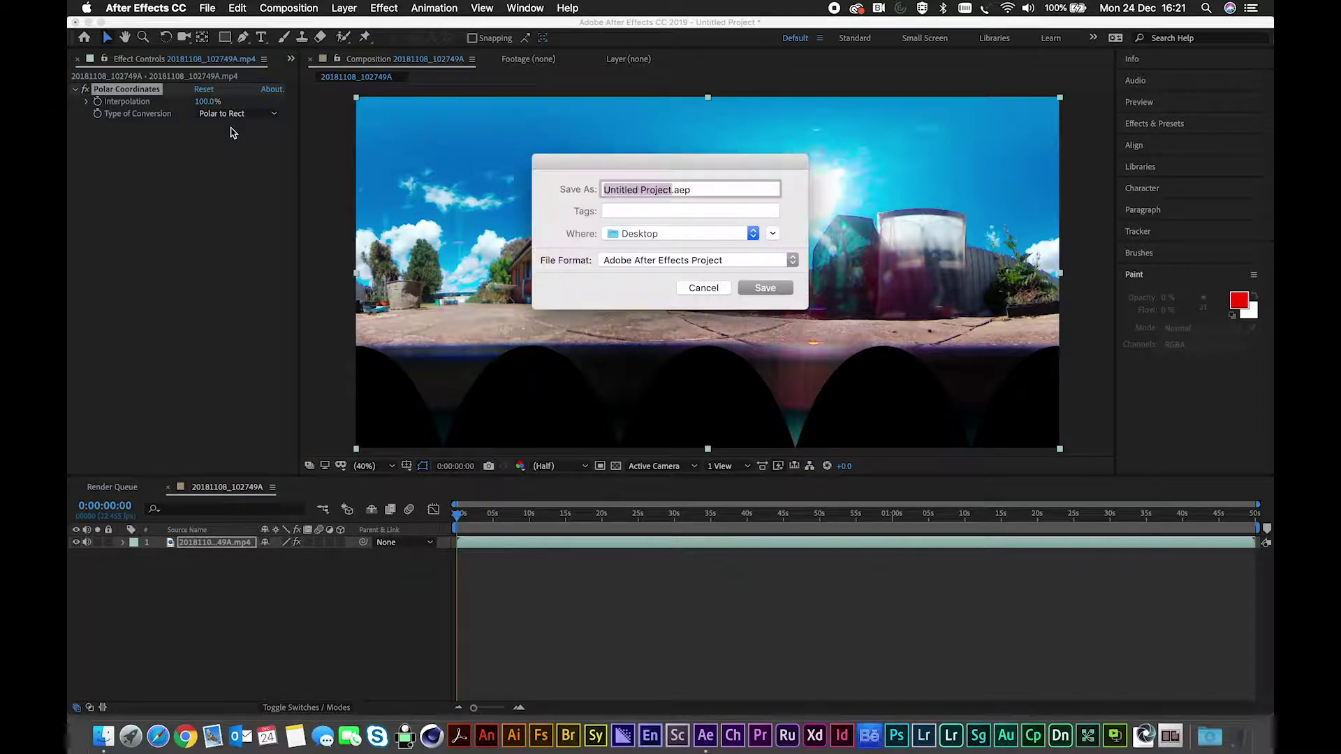
{"action": "type", "text": "eqi"}
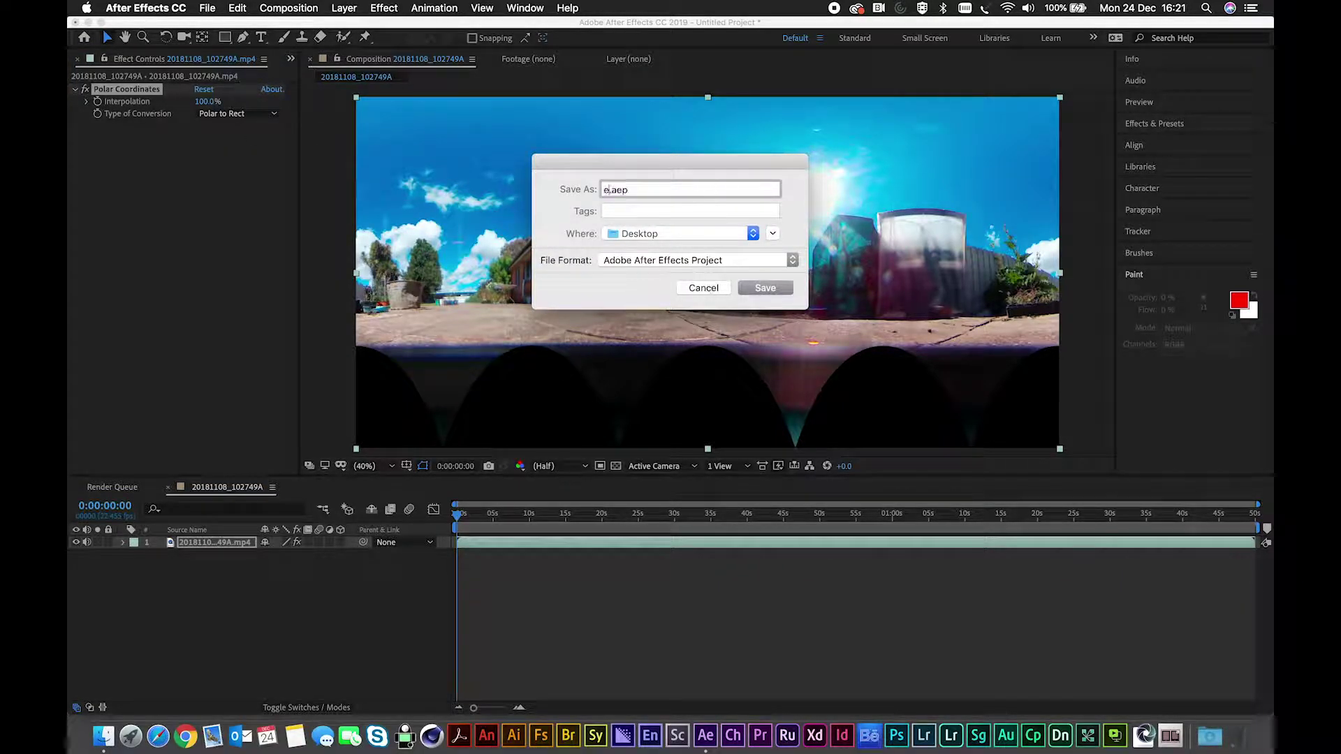
{"action": "type", "text": "rectangluar"}
{"action": "key", "text": "BackSpace"}
{"action": "key", "text": "BackSpace"}
{"action": "key", "text": "BackSpace"}
{"action": "key", "text": "BackSpace"}
{"action": "type", "text": "ular conversion"}
{"action": "left_click", "coordinate": [775, 289]}
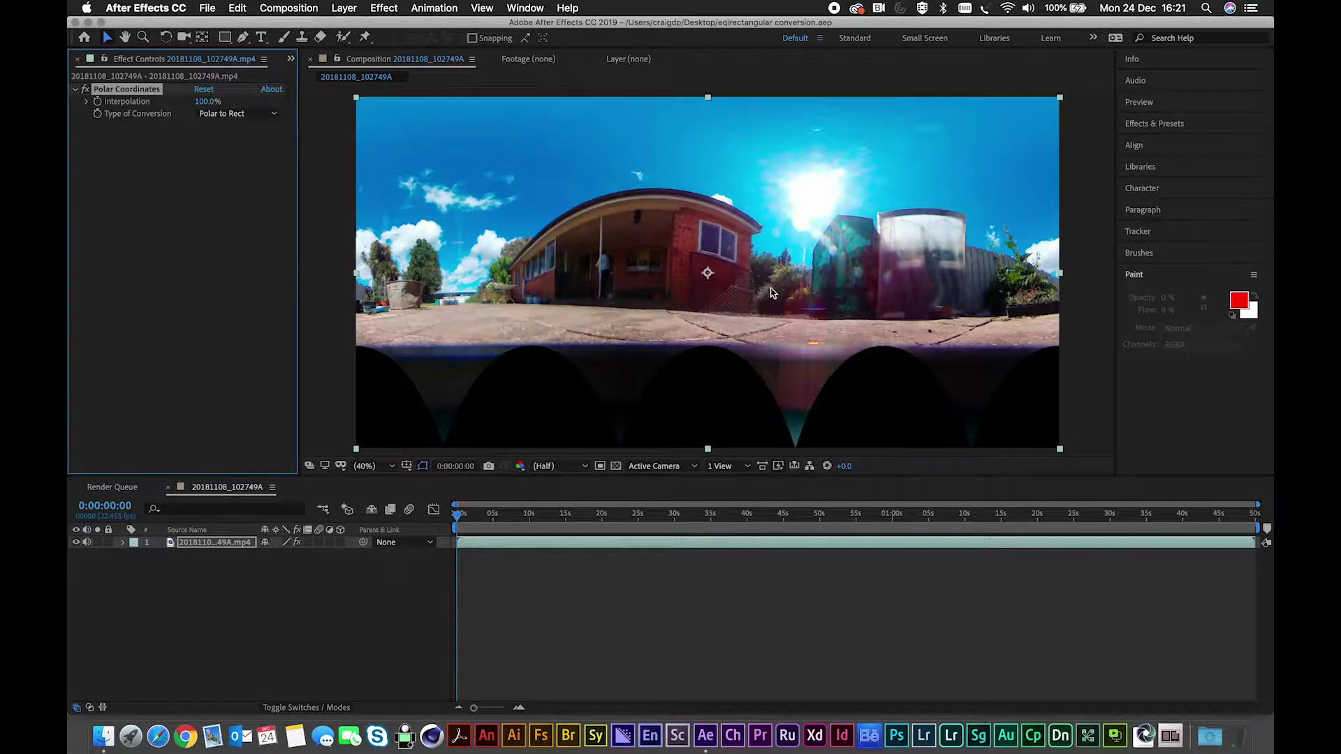
{"action": "left_click", "coordinate": [207, 8]}
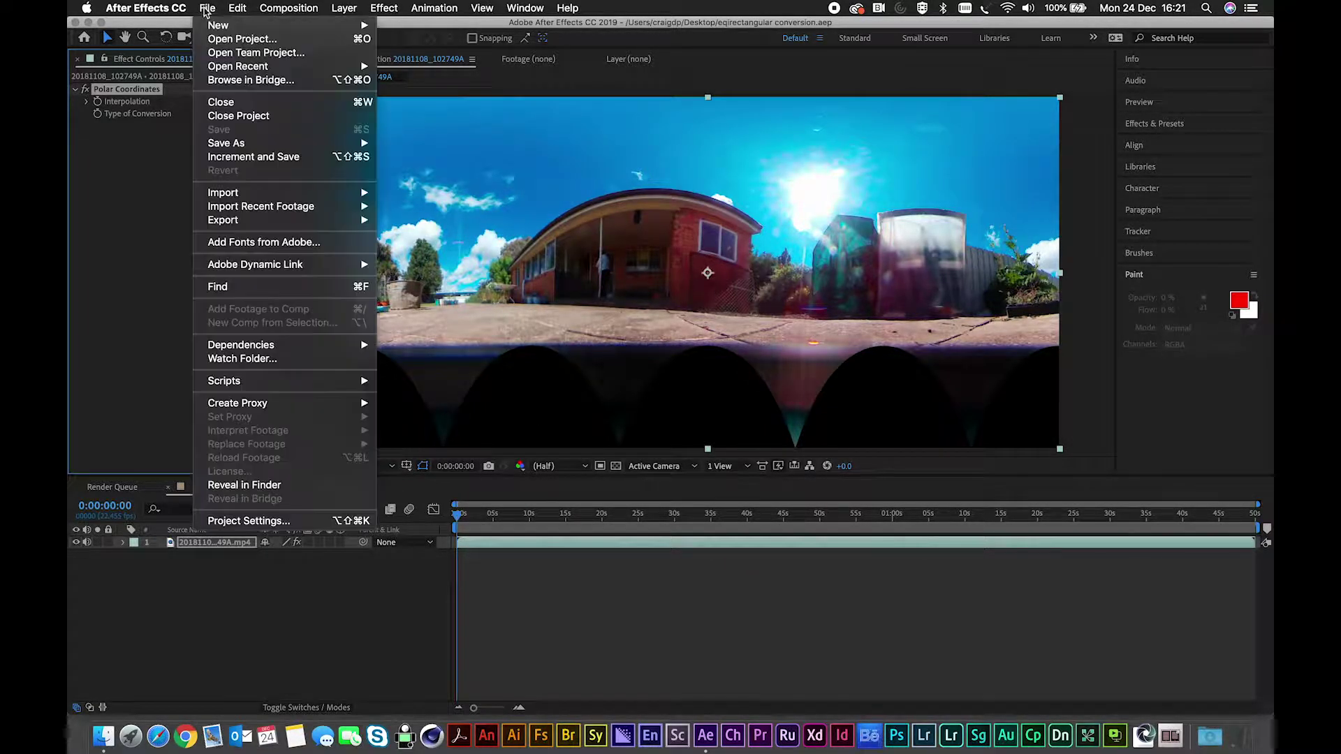
{"action": "mouse_move", "coordinate": [285, 8]}
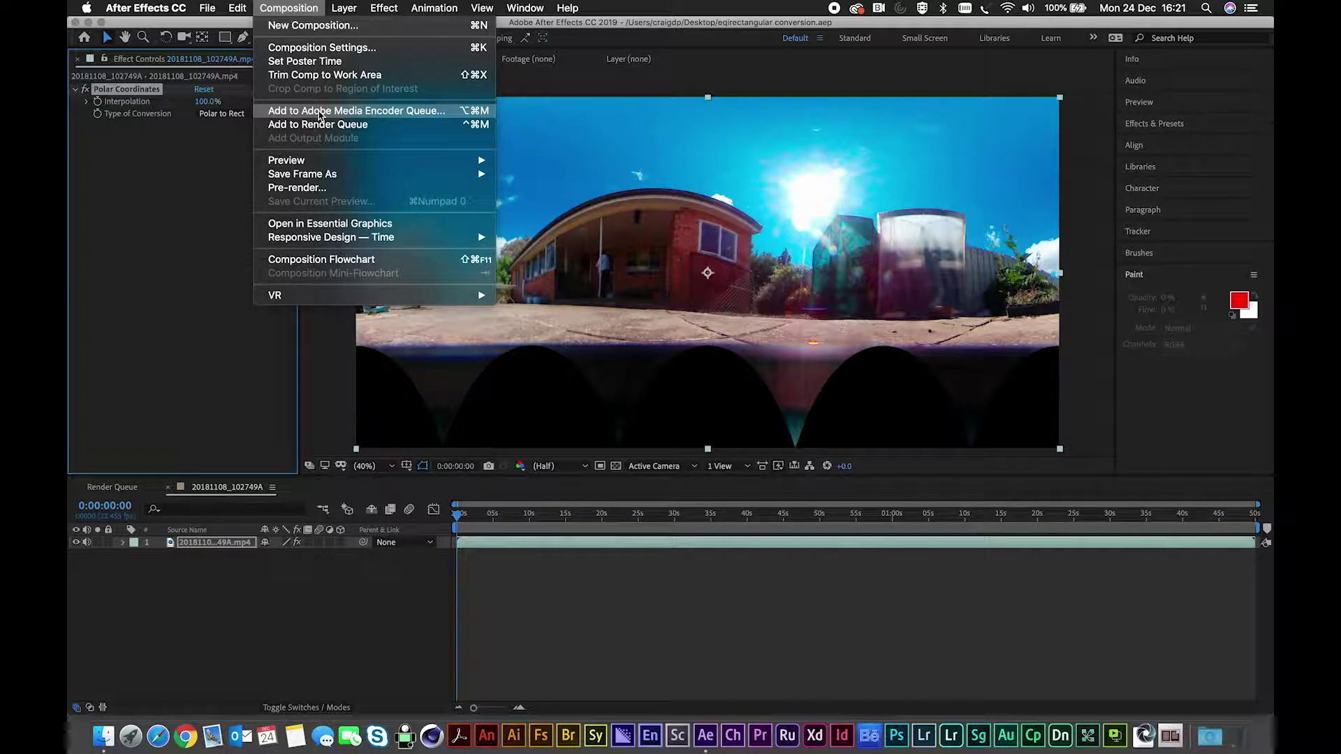
{"action": "mouse_move", "coordinate": [211, 11]}
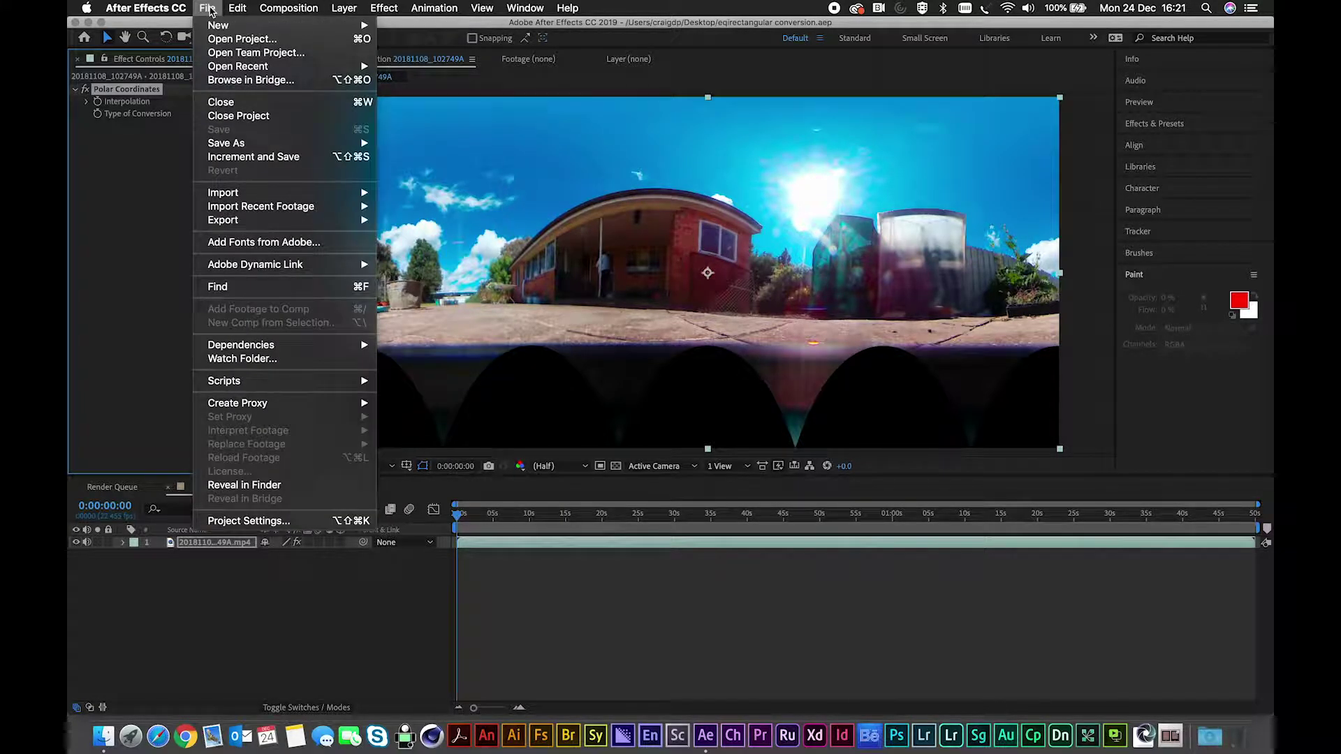
{"action": "mouse_move", "coordinate": [312, 210]}
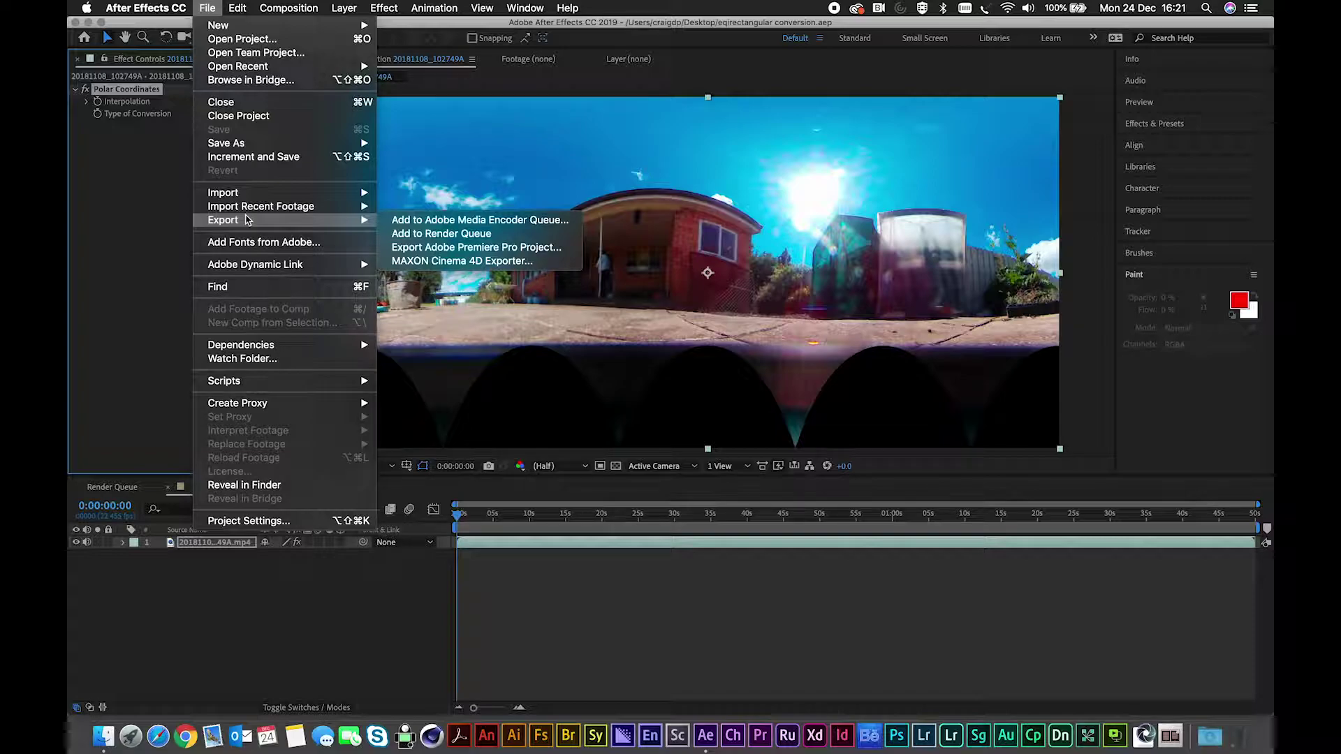
{"action": "left_click", "coordinate": [207, 9]}
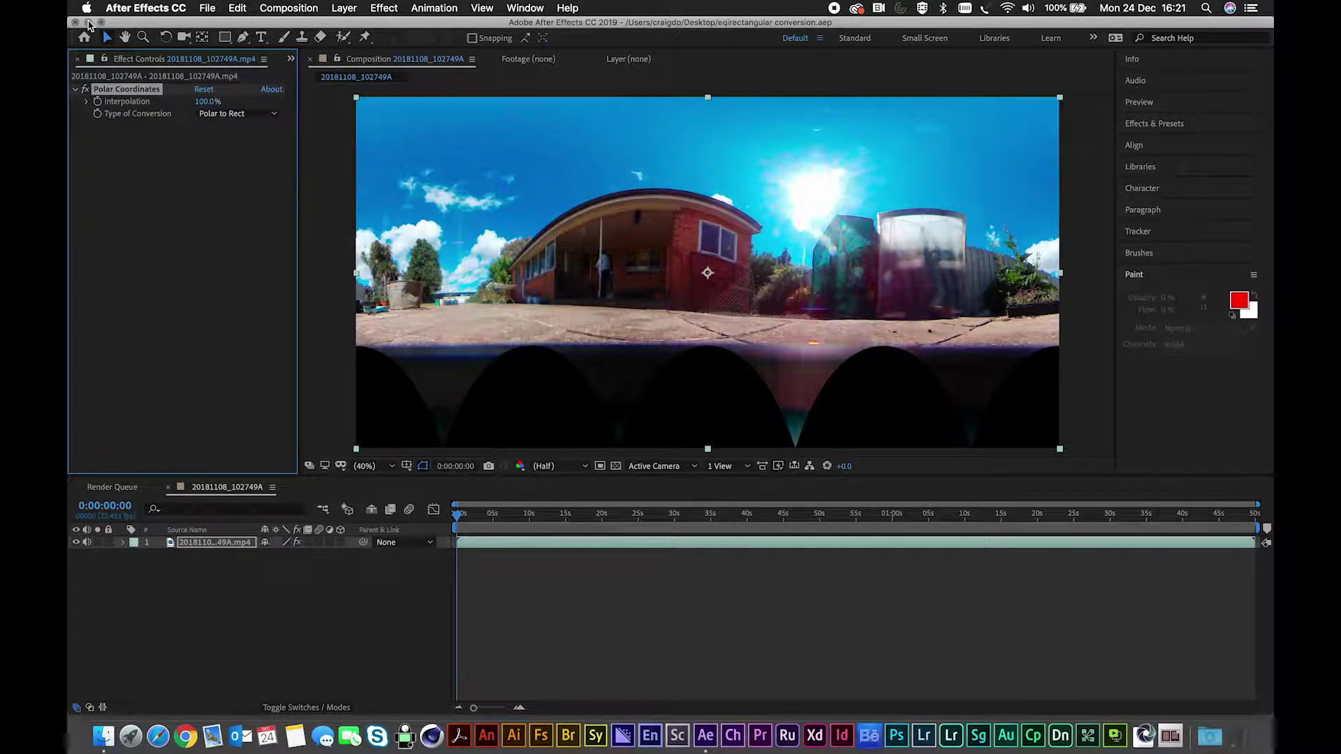
Step: Minimise the After Effects window and play the original circular video 20181108_102749A.mp4 from the desktop in QuickTime Player
{"action": "left_click", "coordinate": [89, 23]}
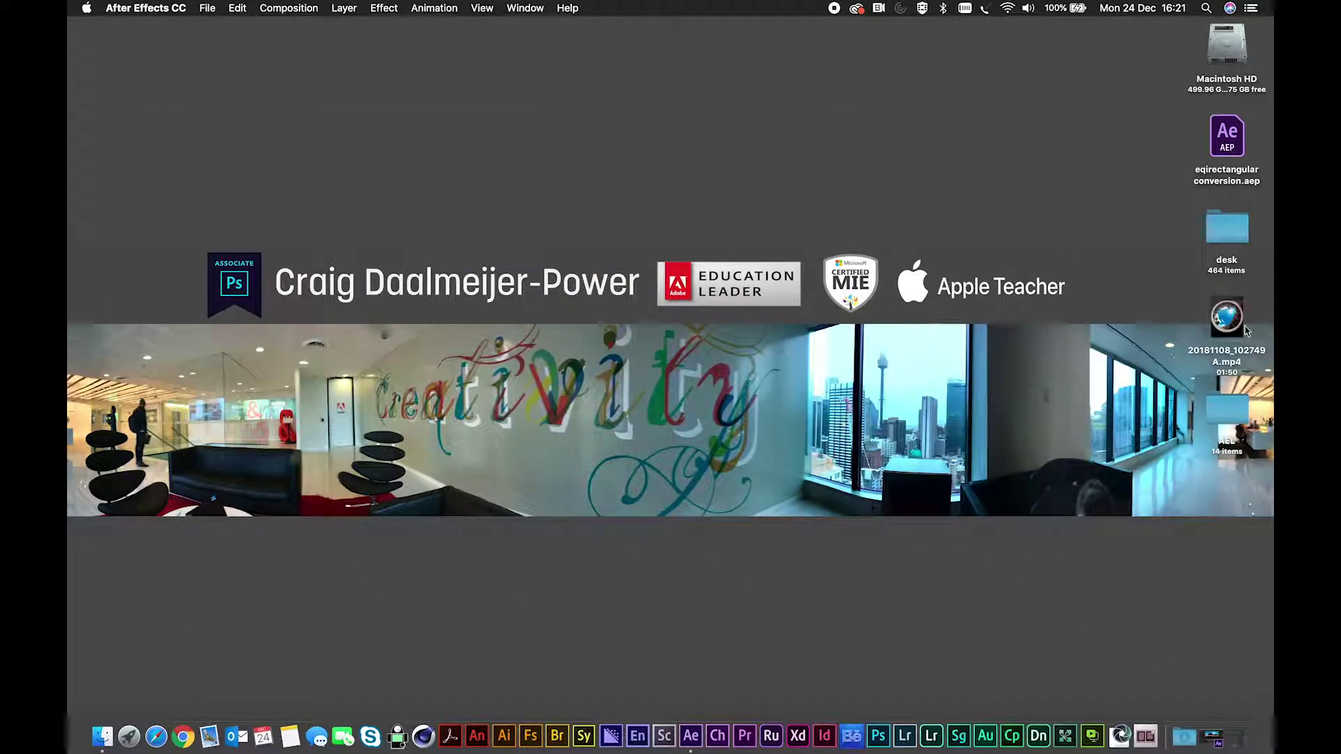
{"action": "left_click", "coordinate": [1226, 318]}
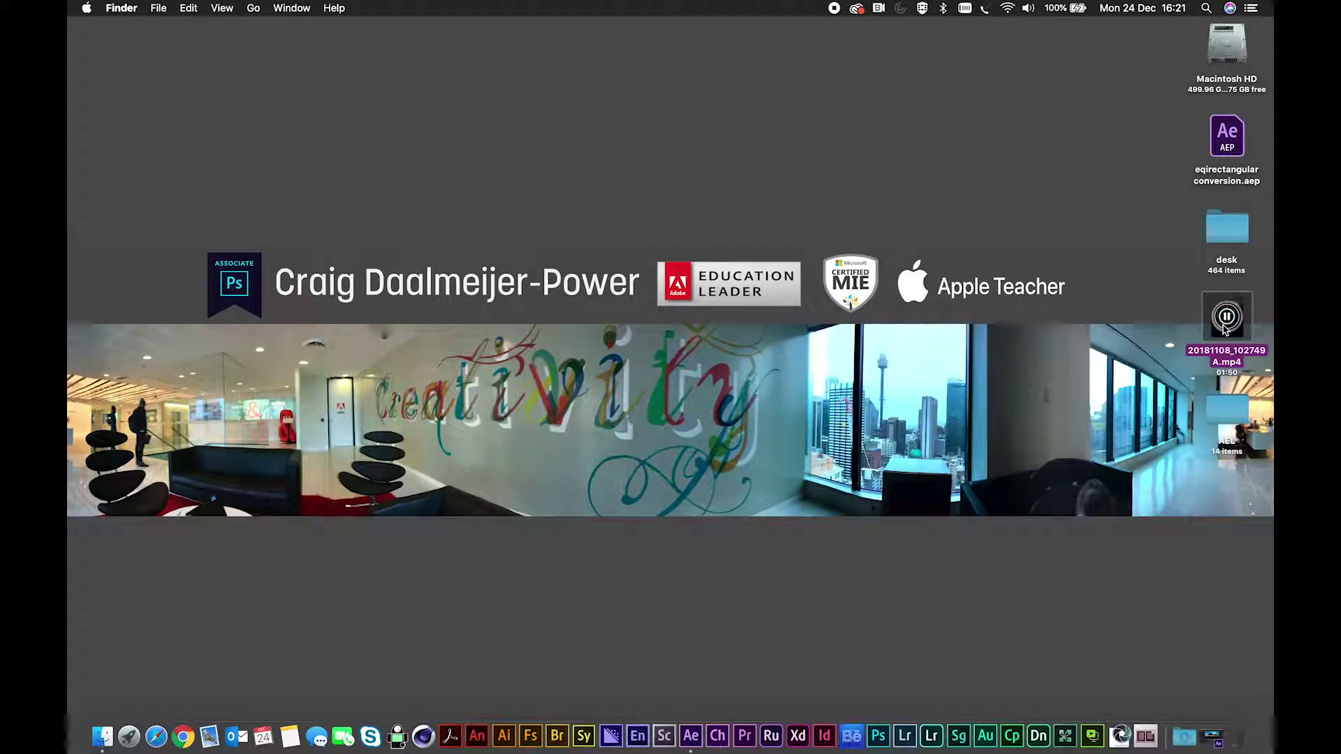
{"action": "double_click", "coordinate": [1225, 327]}
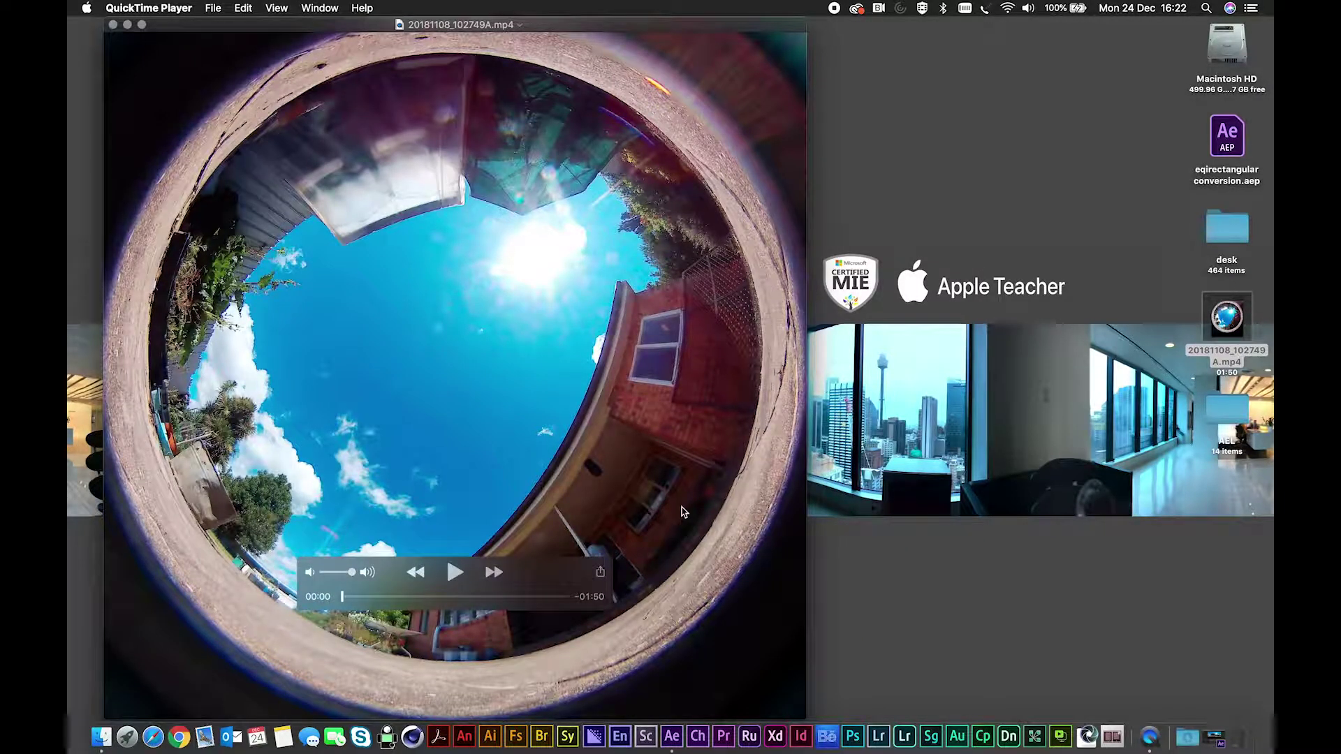
{"action": "left_click", "coordinate": [451, 573]}
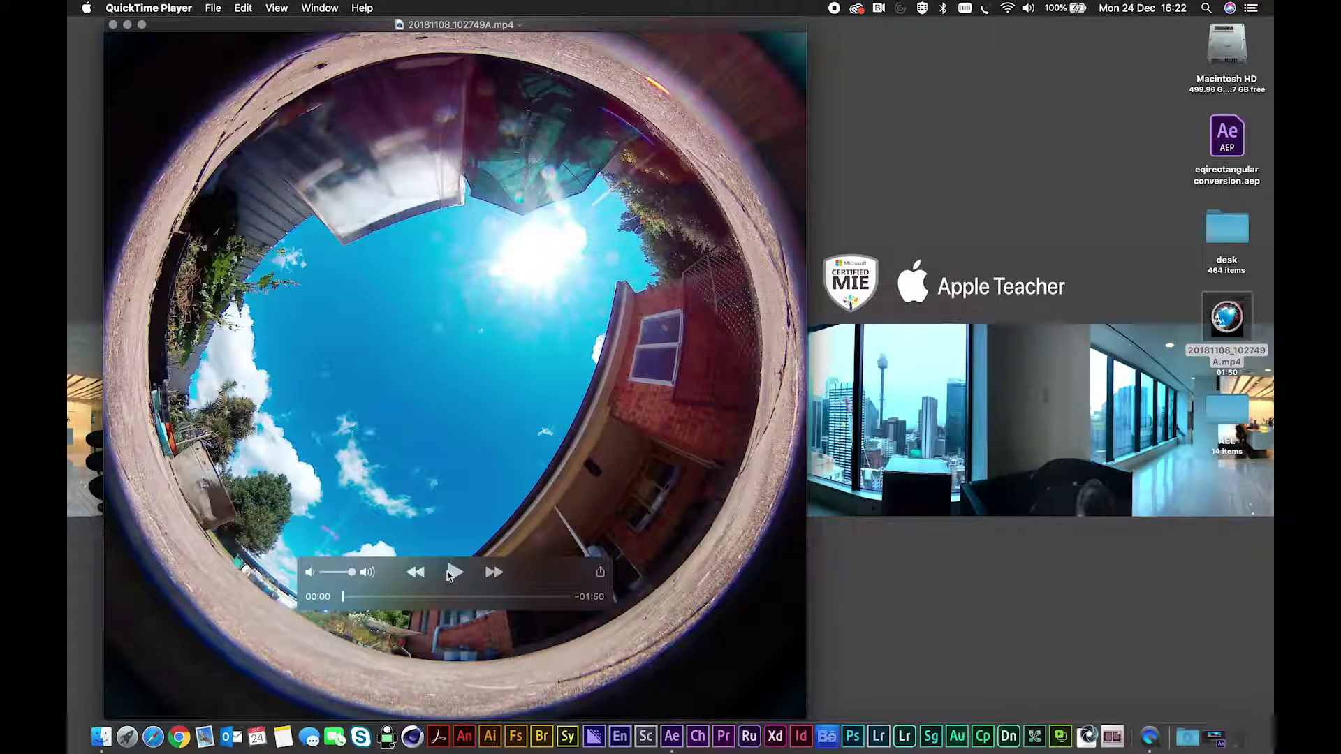
Step: Sort the desk folder by date modified, play 20181108_102749A_converted.mp4 from it to view the converted footage, and pause playback
{"action": "double_click", "coordinate": [1221, 242]}
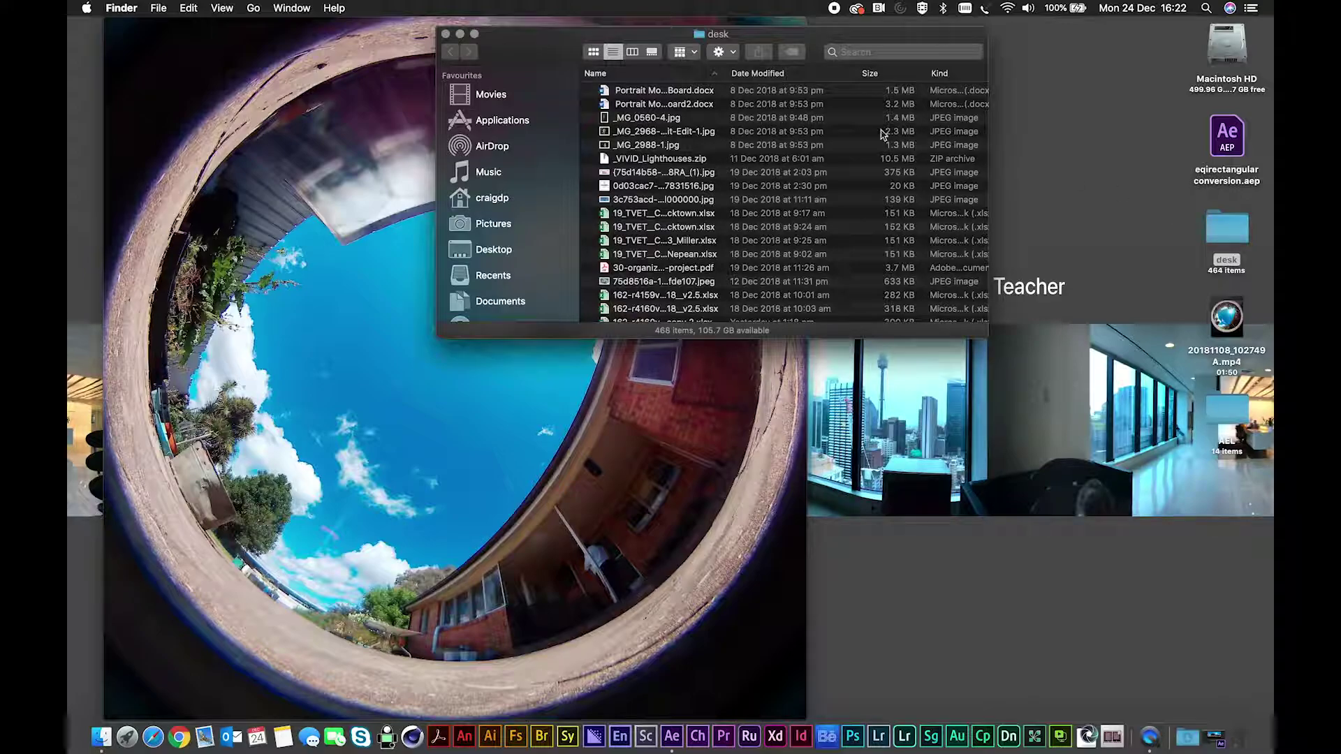
{"action": "left_click", "coordinate": [763, 74]}
{"action": "double_click", "coordinate": [677, 93]}
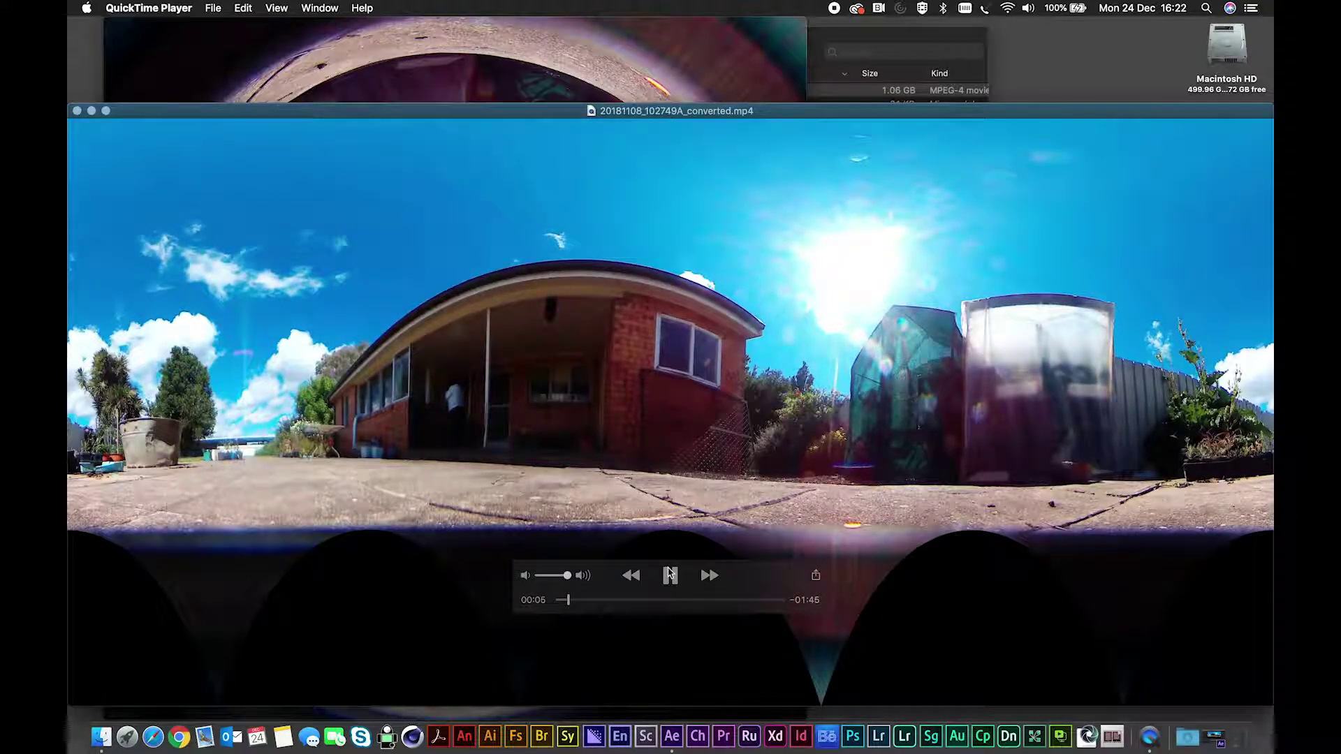
{"action": "left_click", "coordinate": [669, 574]}
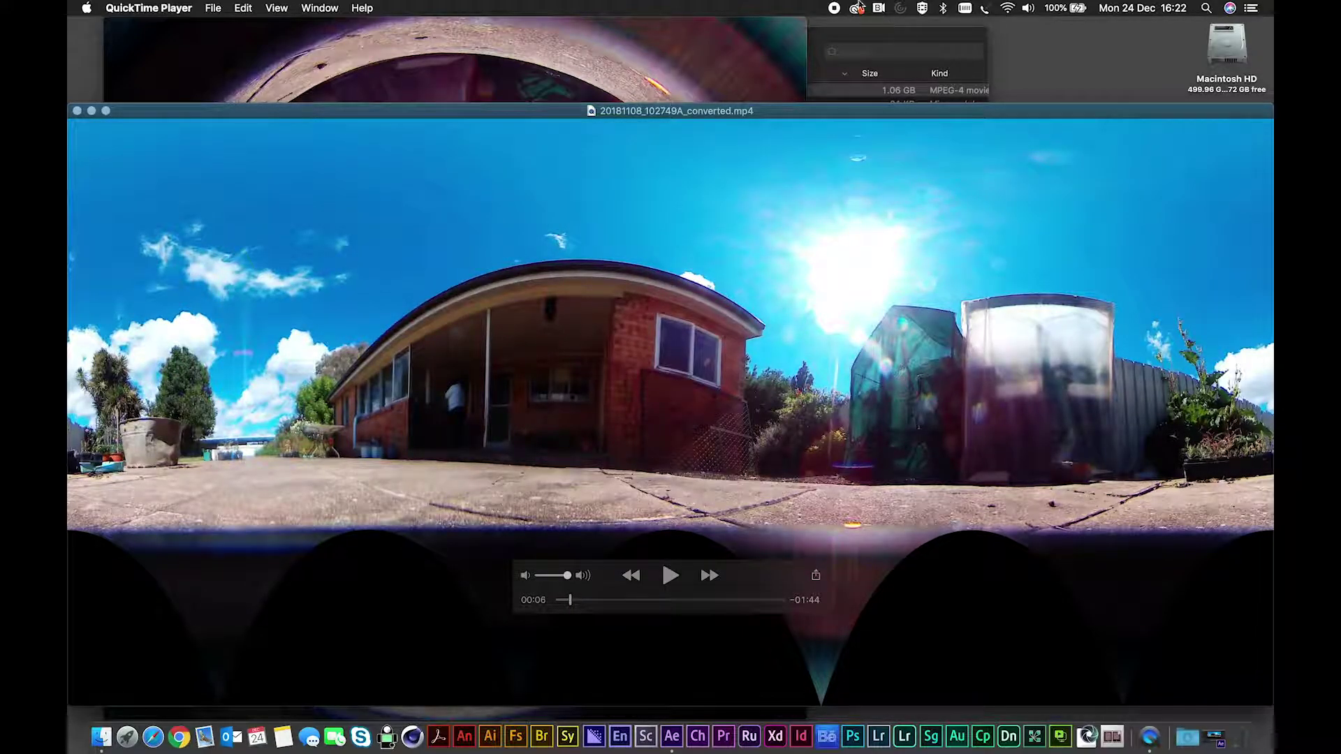